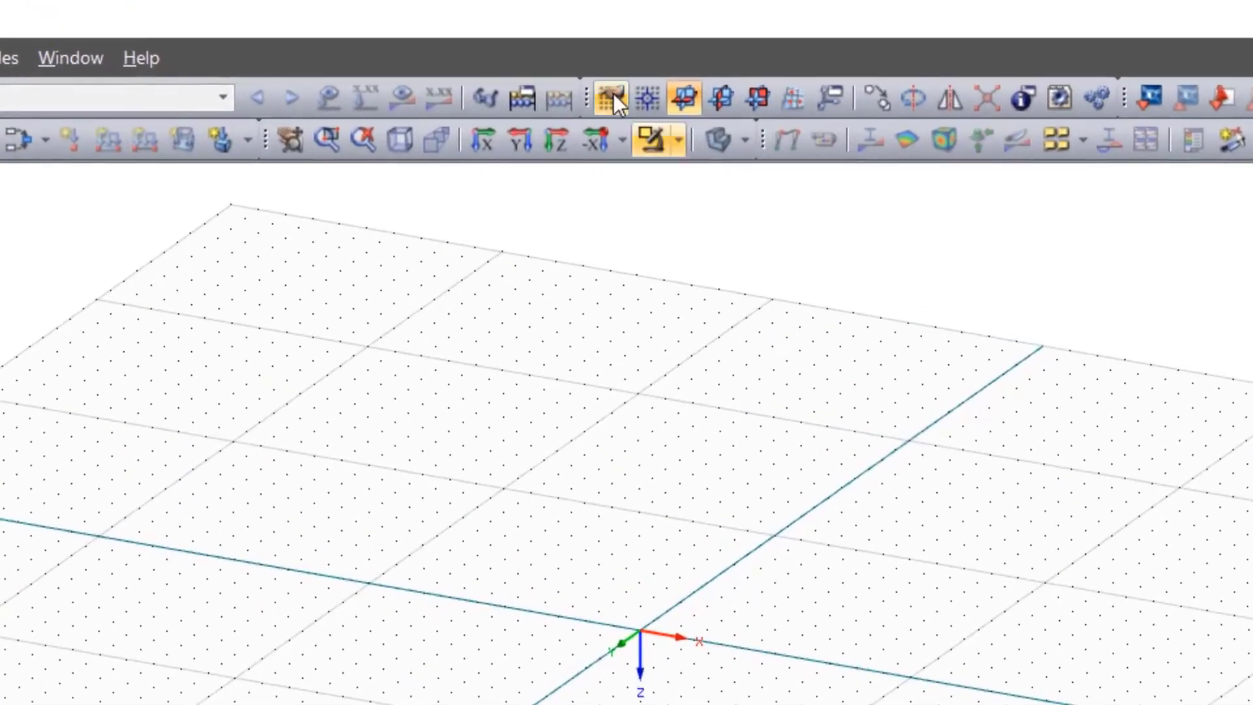
Step: Set all four Number of Grid Points fields to 60 in Work Plane and Grid/Snap
left_click(611, 97)
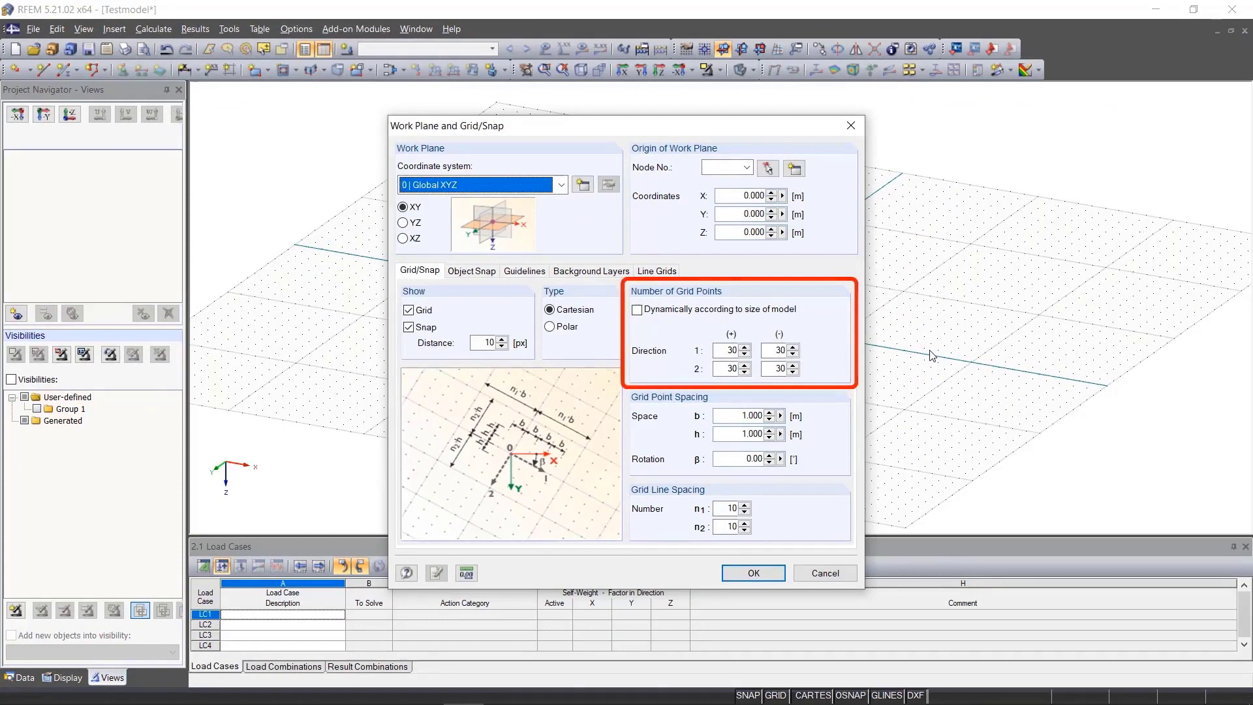
double_click(726, 351)
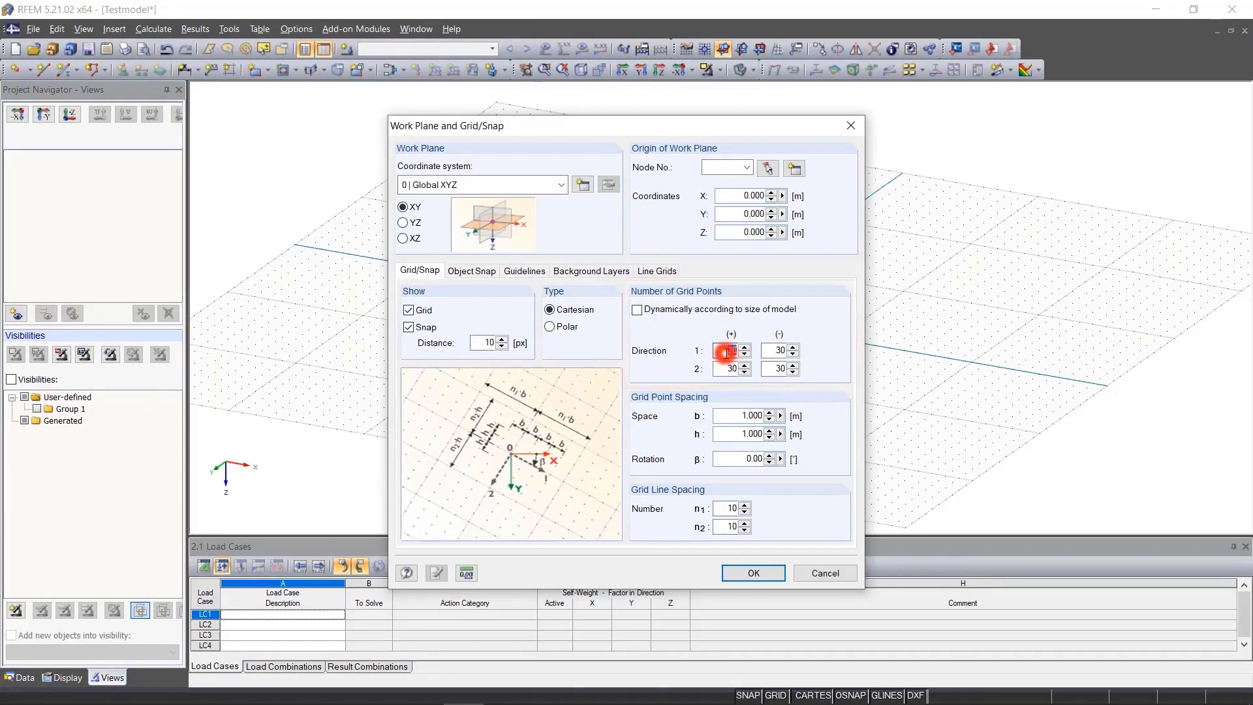
type("60")
key("Tab")
type("60")
key("Tab")
type("60")
key("Tab")
type("60")
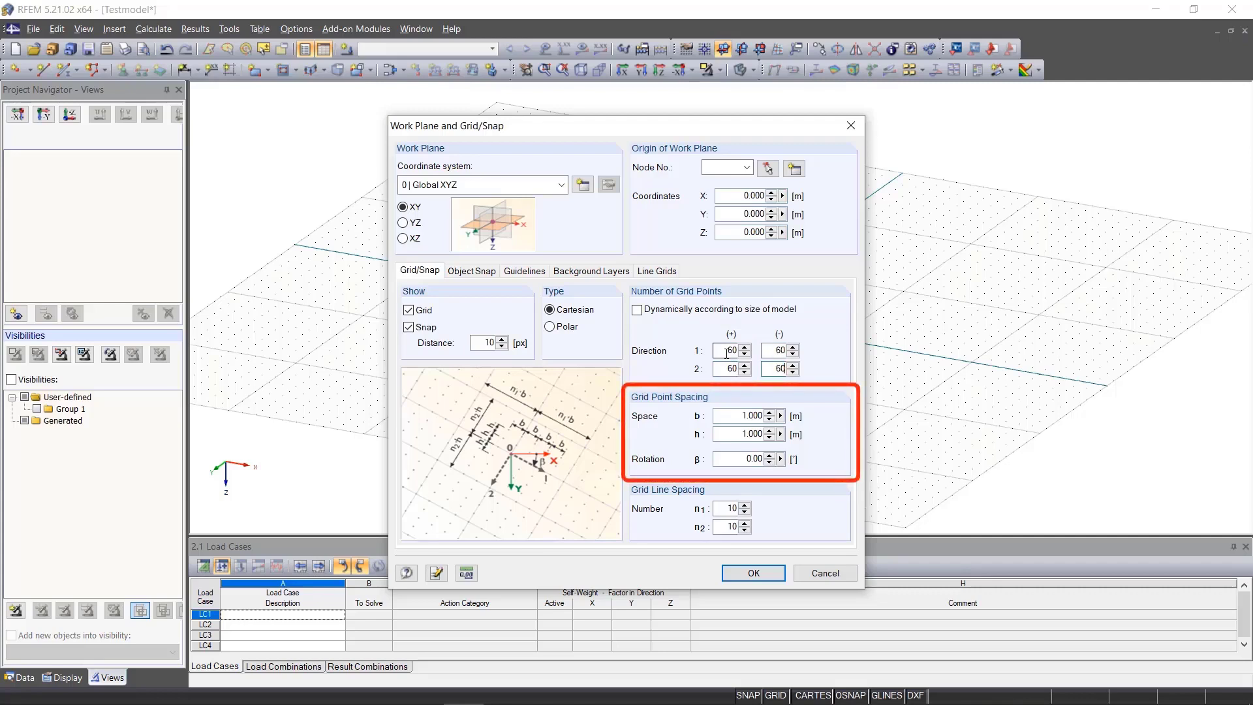
Step: Set the grid point spacing b and h to 0.5 m
key("Tab")
type("0,5")
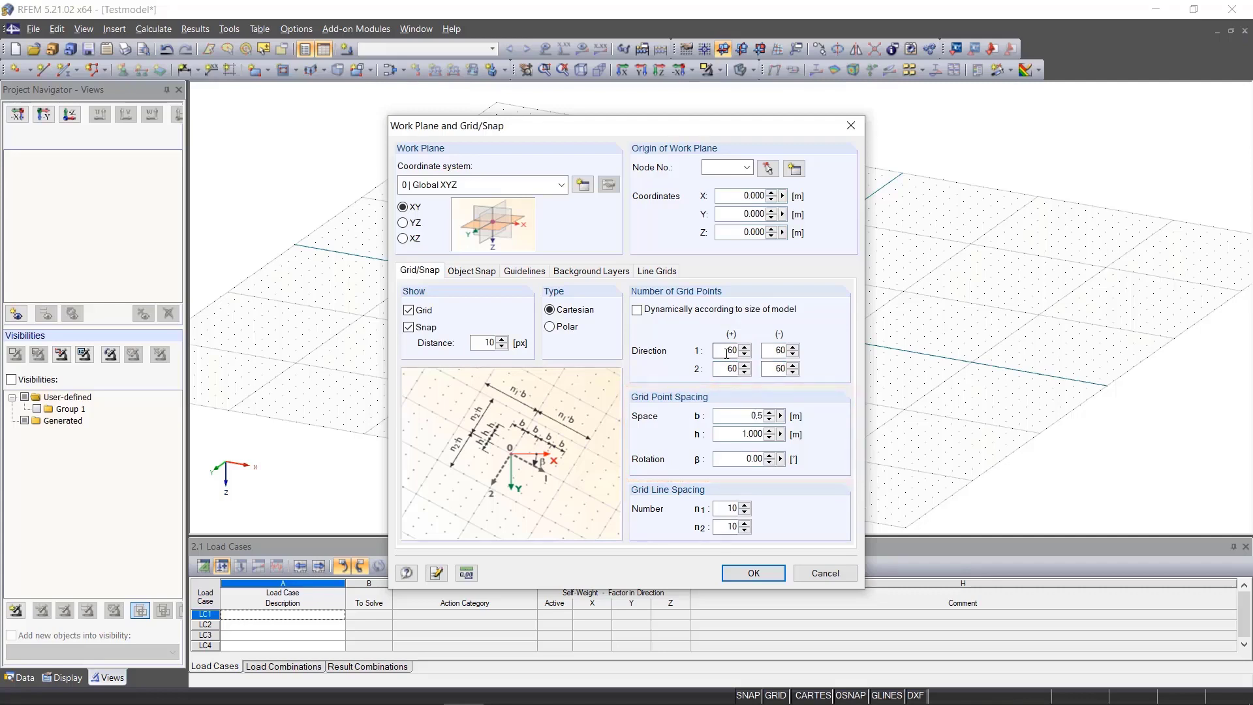
key("Tab")
type("0,5")
Step: Look through the Object Snap, Guidelines, Background Layers and Line Grids tabs
left_click(466, 271)
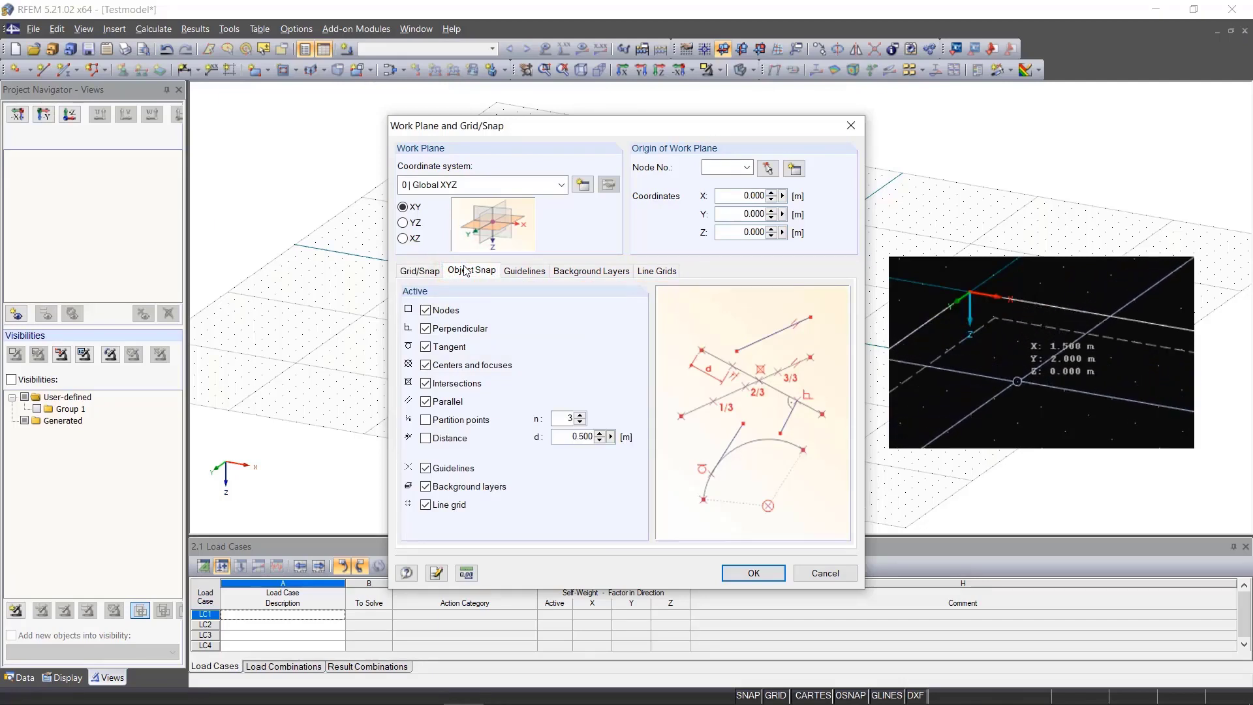
left_click(524, 273)
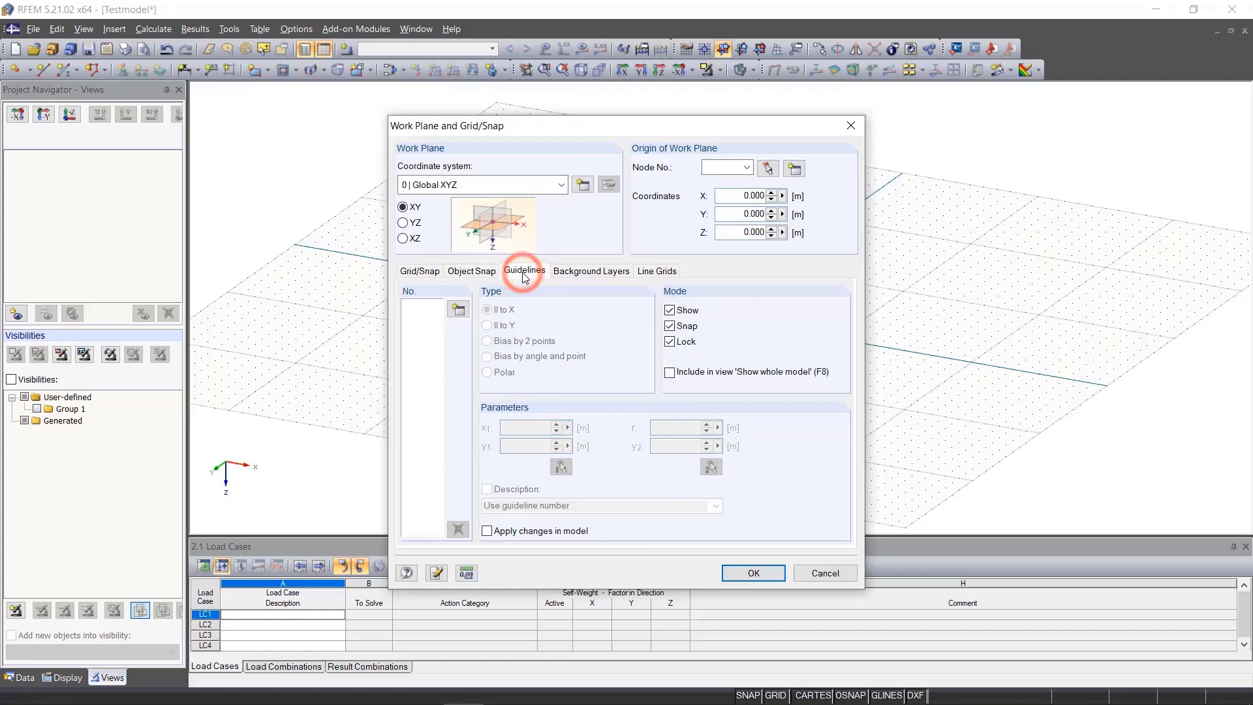
left_click(577, 274)
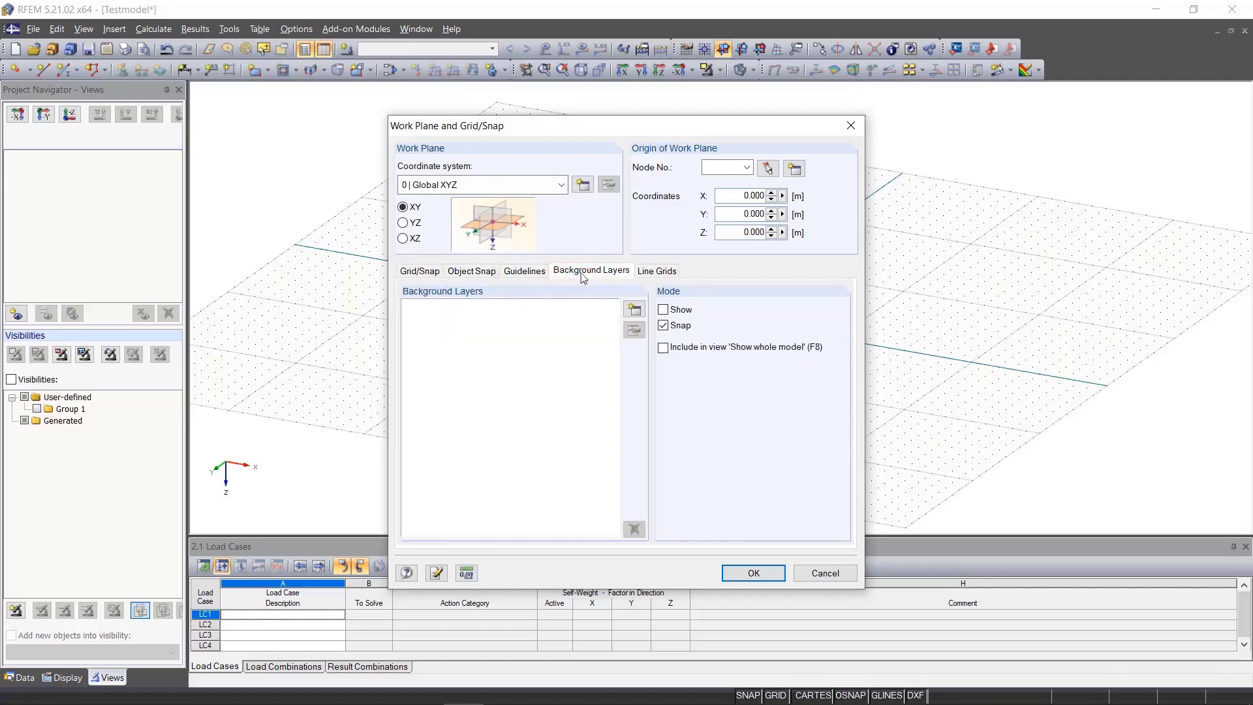
left_click(654, 272)
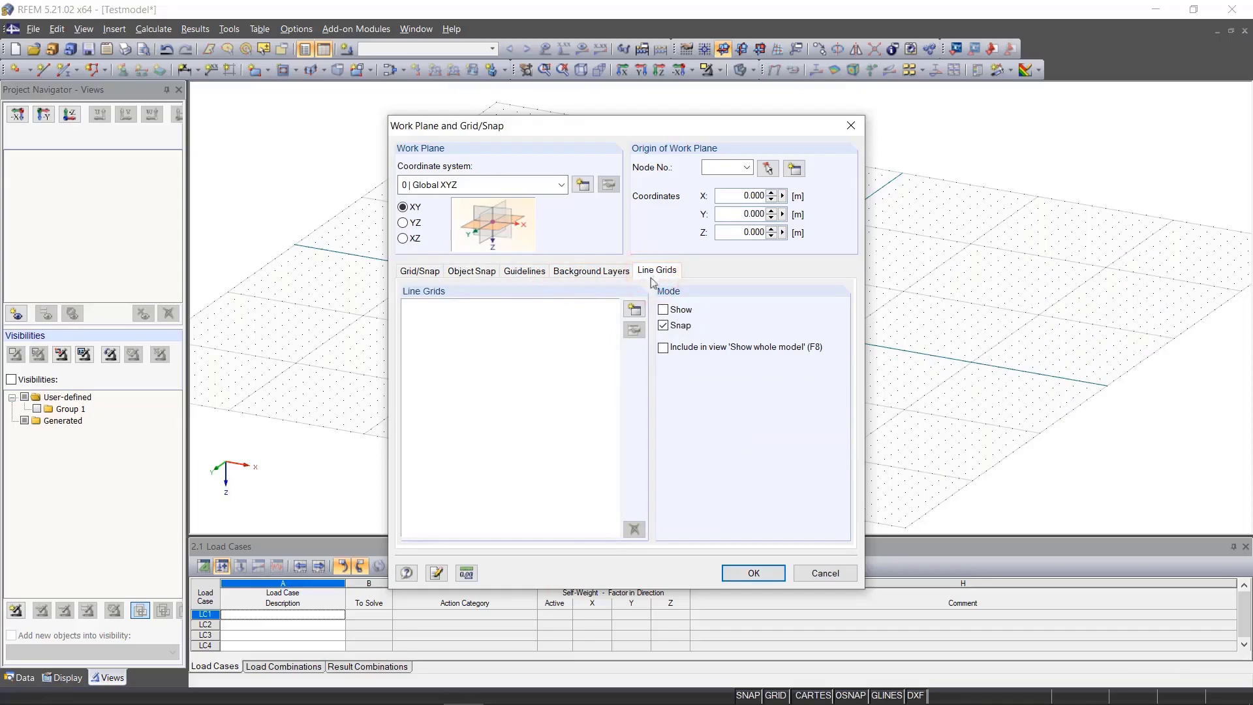
Step: Discard a new line grid and apply the 60-point, 0.5 m grid settings
left_click(634, 309)
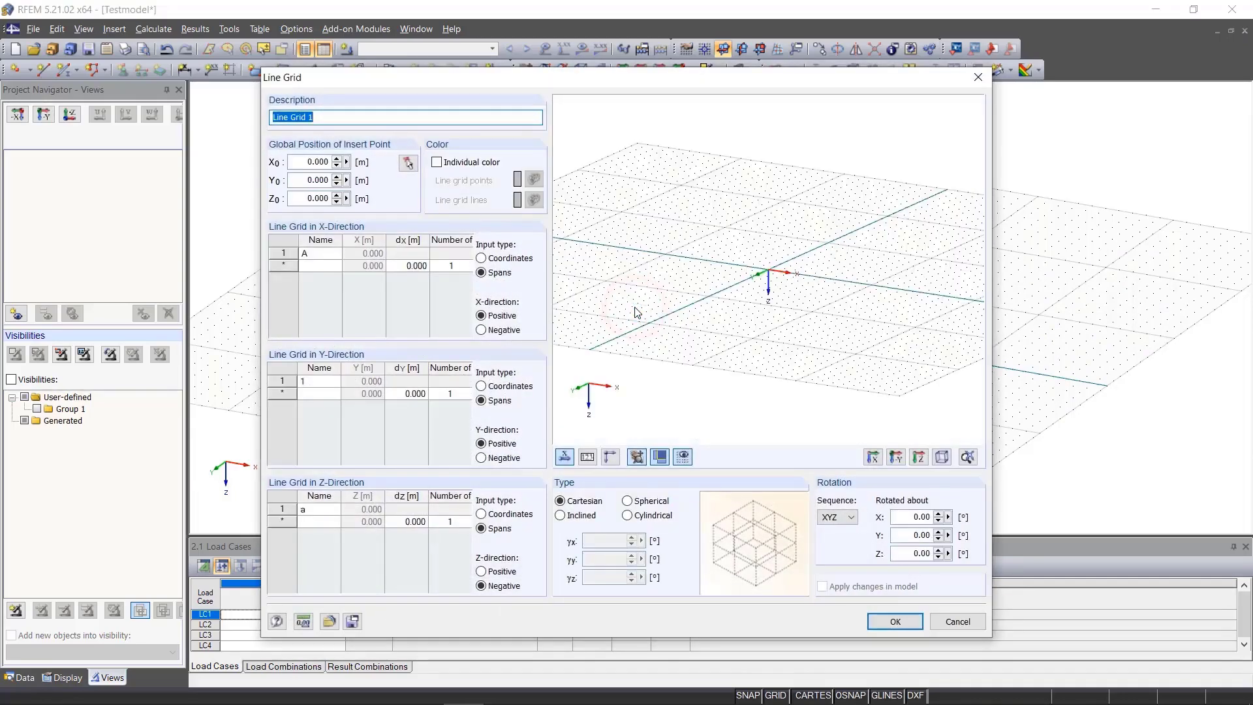
left_click(980, 625)
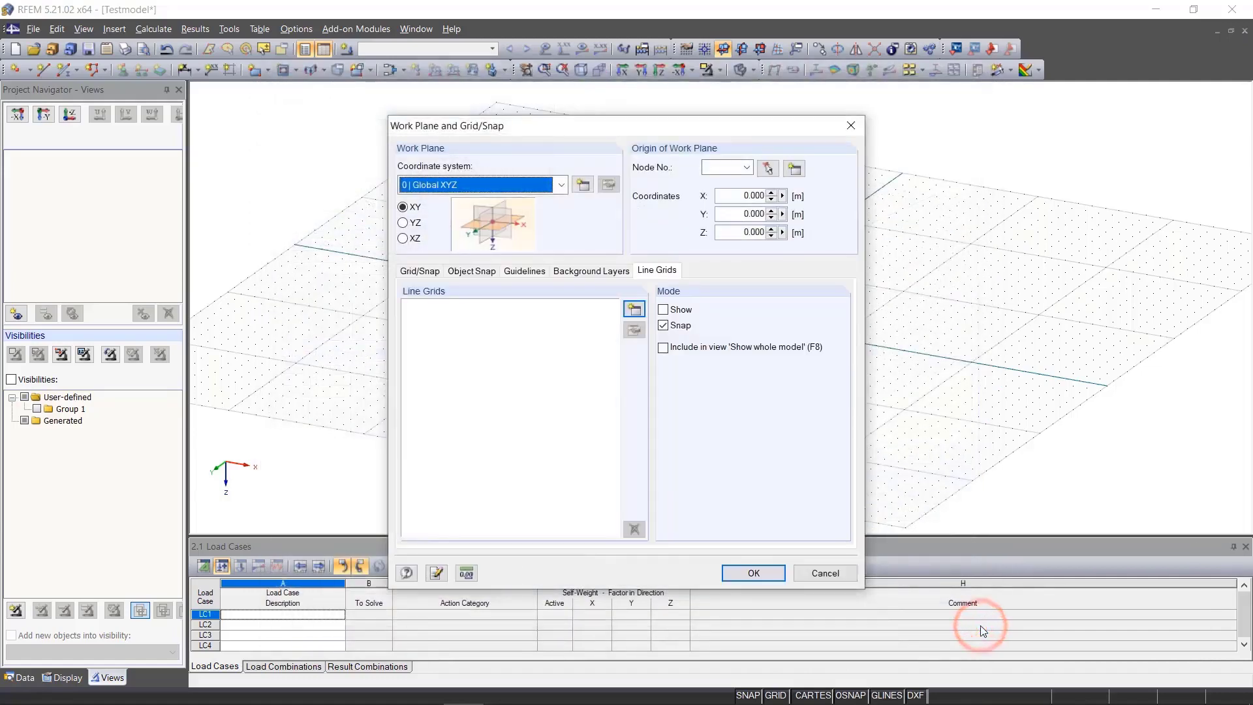
left_click(778, 578)
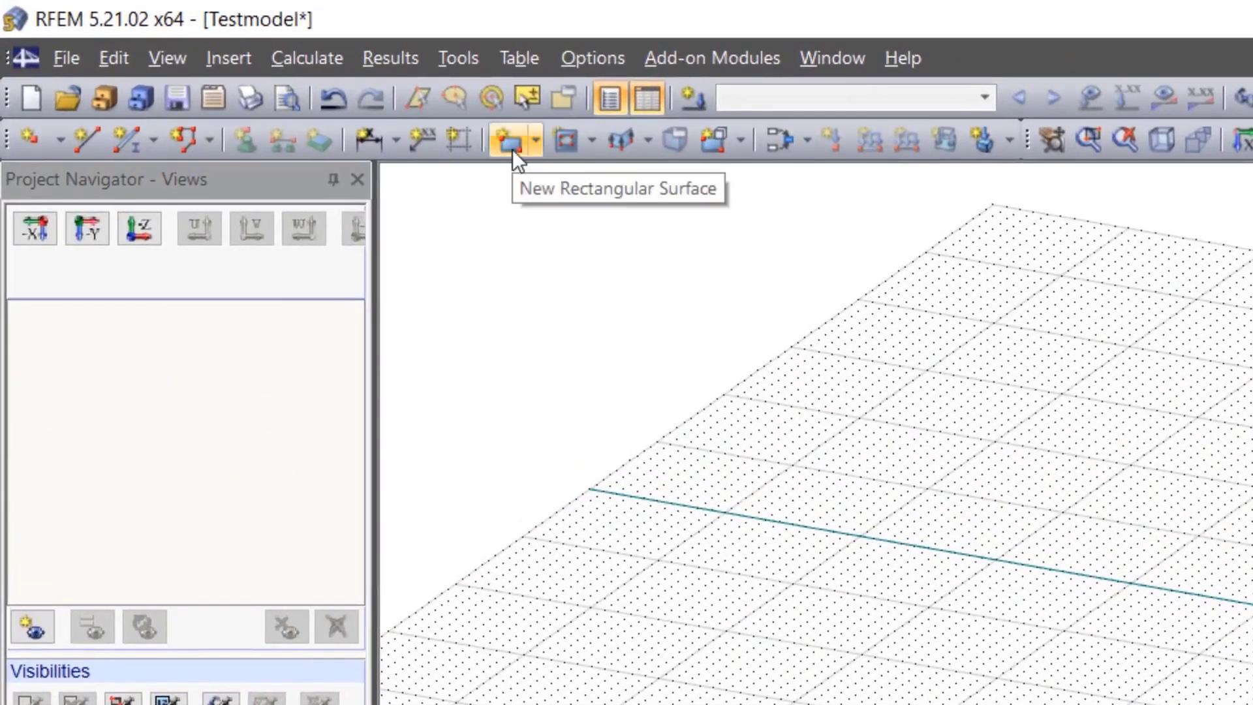
Step: Start a new rectangular surface, bringing up its Concrete C30/37, 180 mm settings
left_click(512, 149)
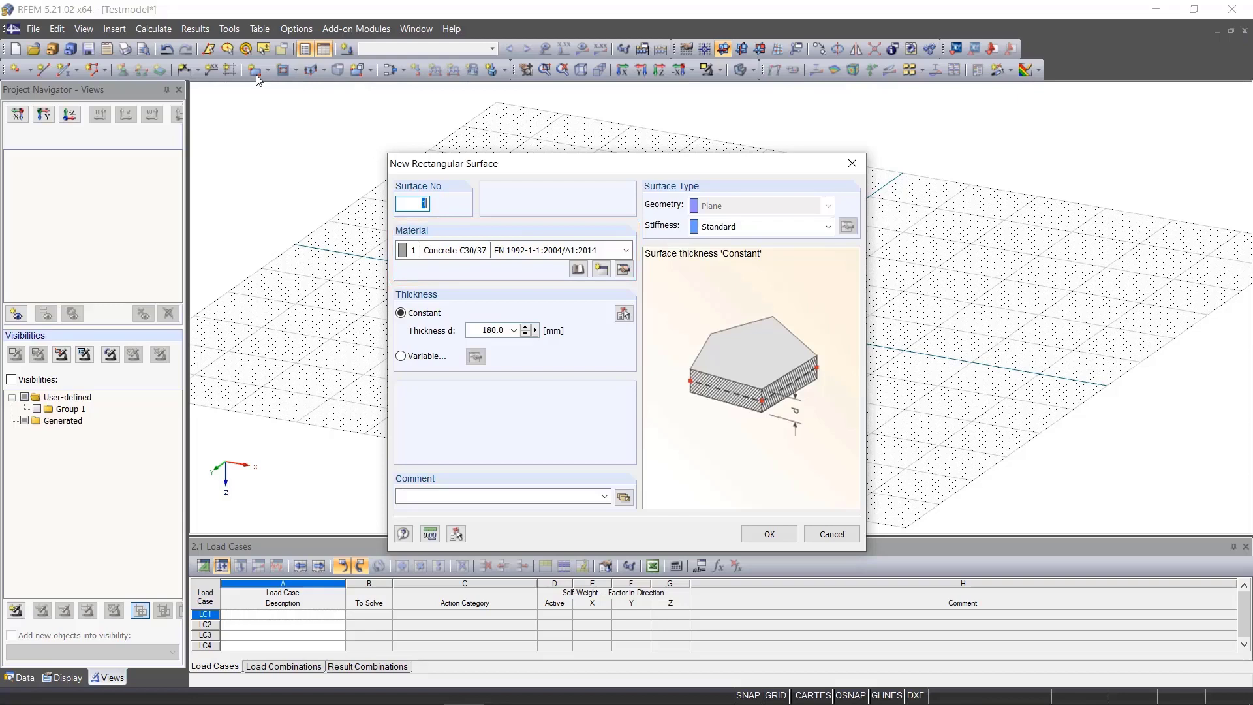
left_click(579, 270)
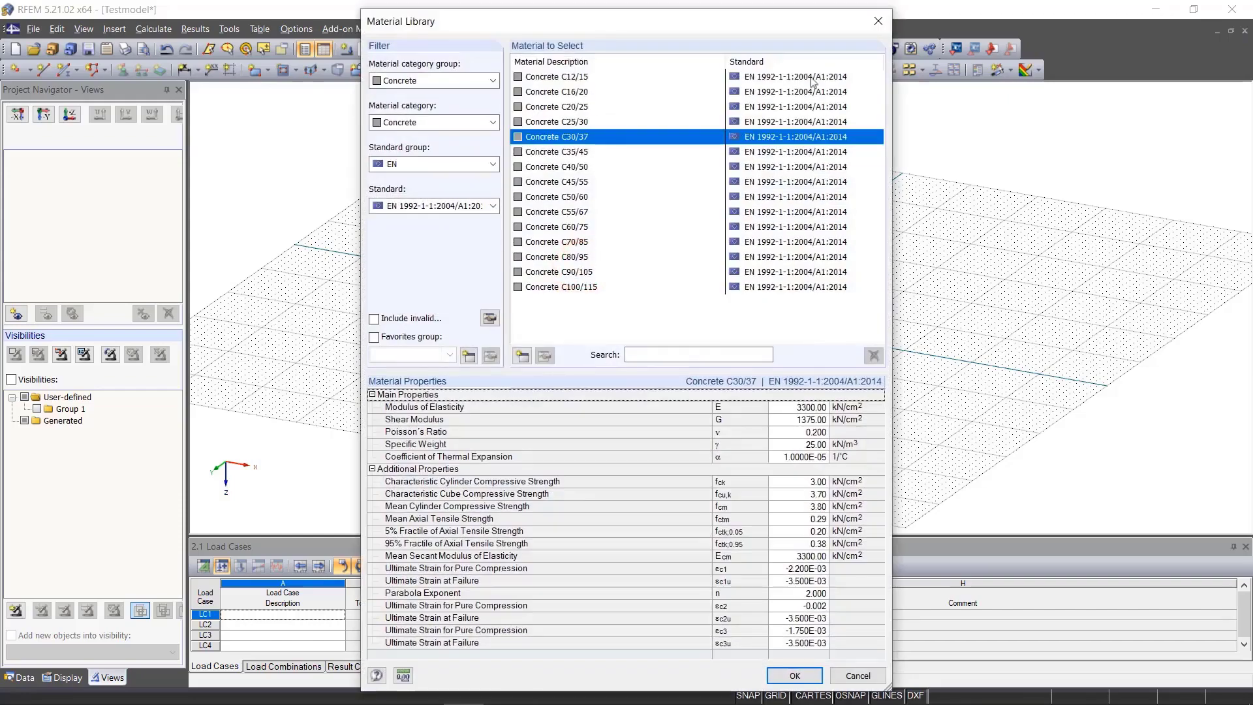
left_click(878, 21)
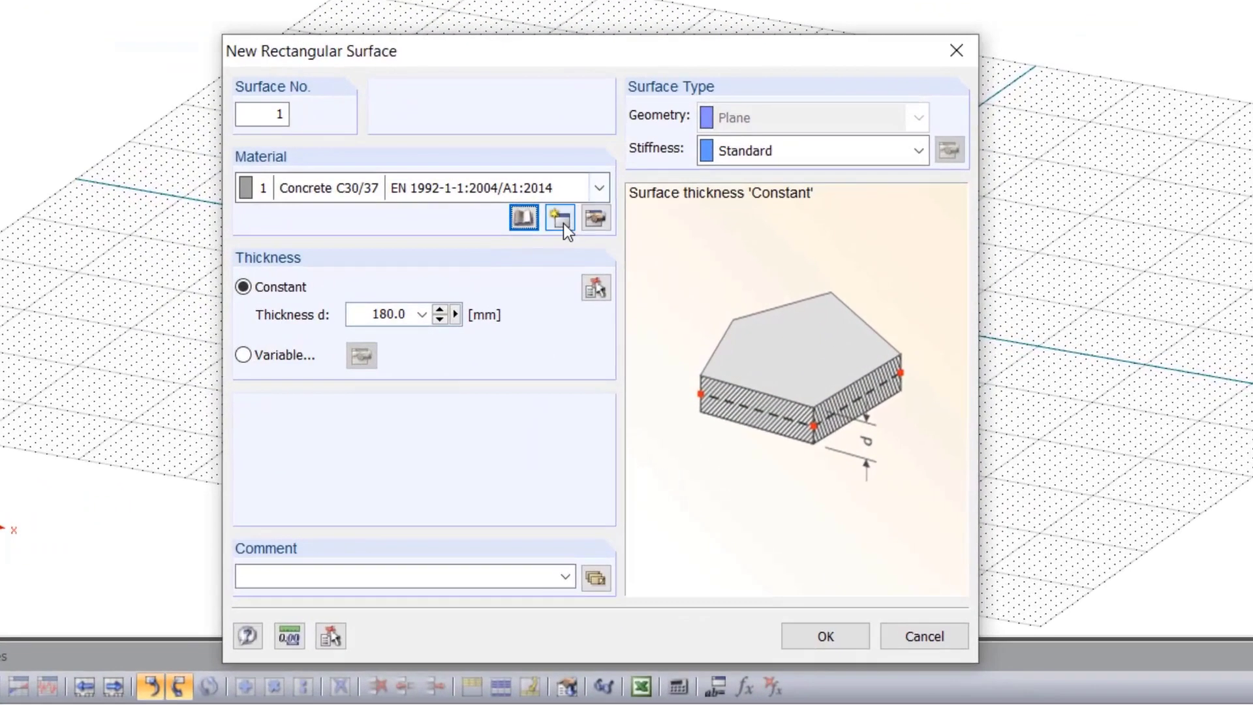
left_click(573, 234)
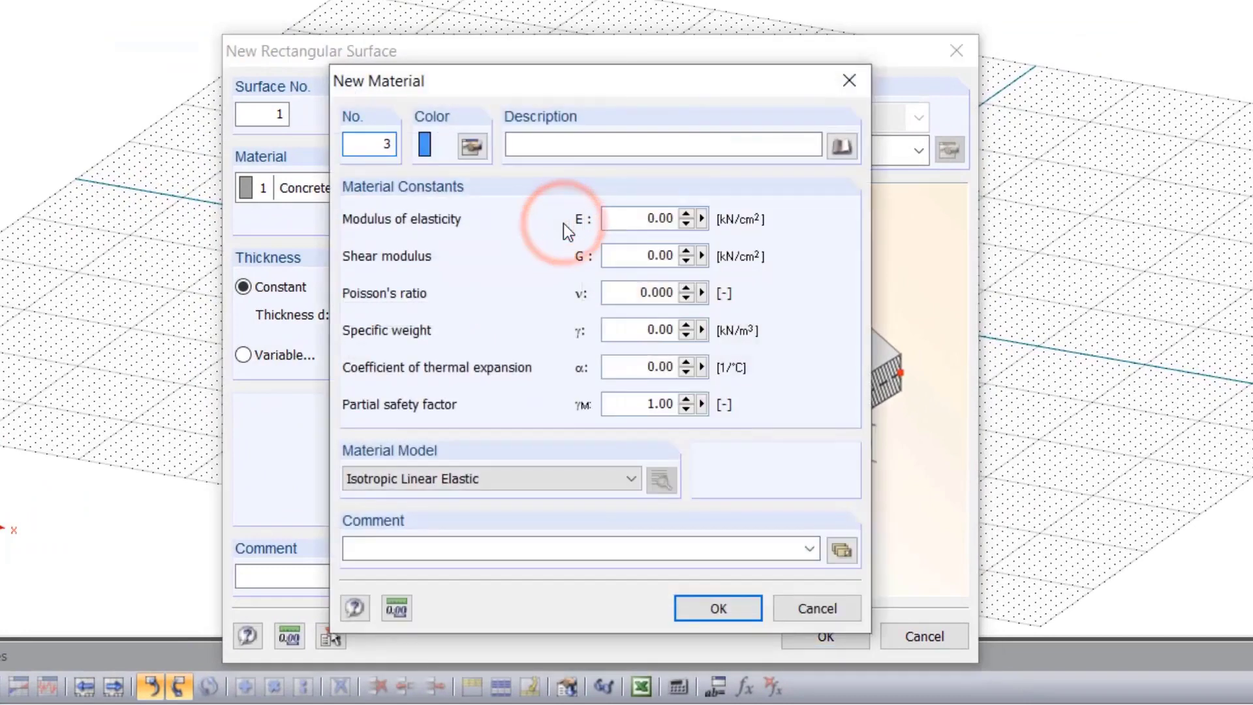
left_click(849, 80)
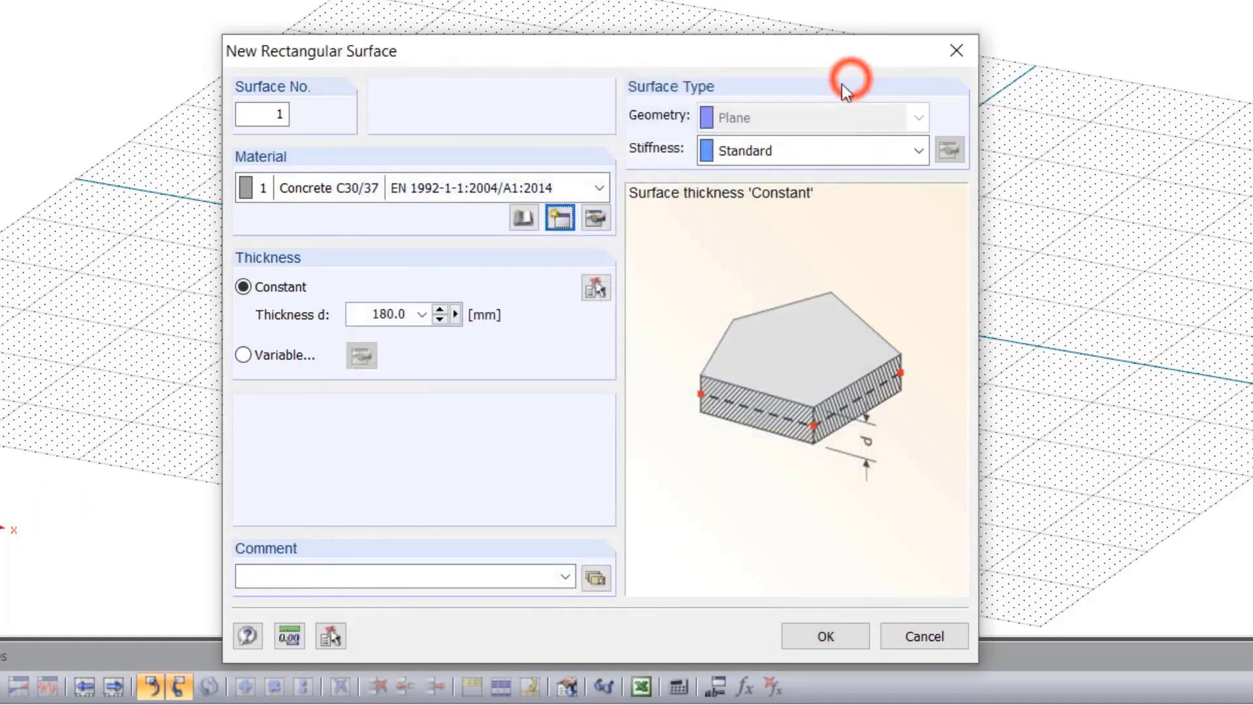
left_click(595, 218)
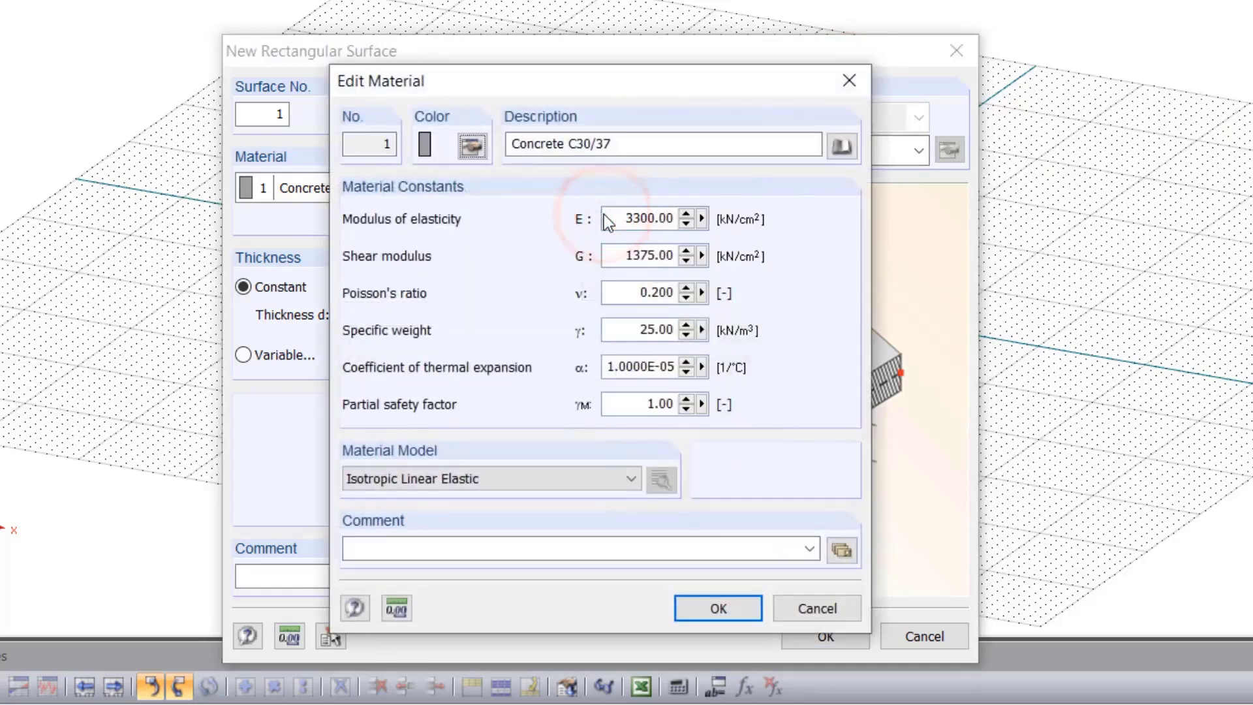
left_click(849, 79)
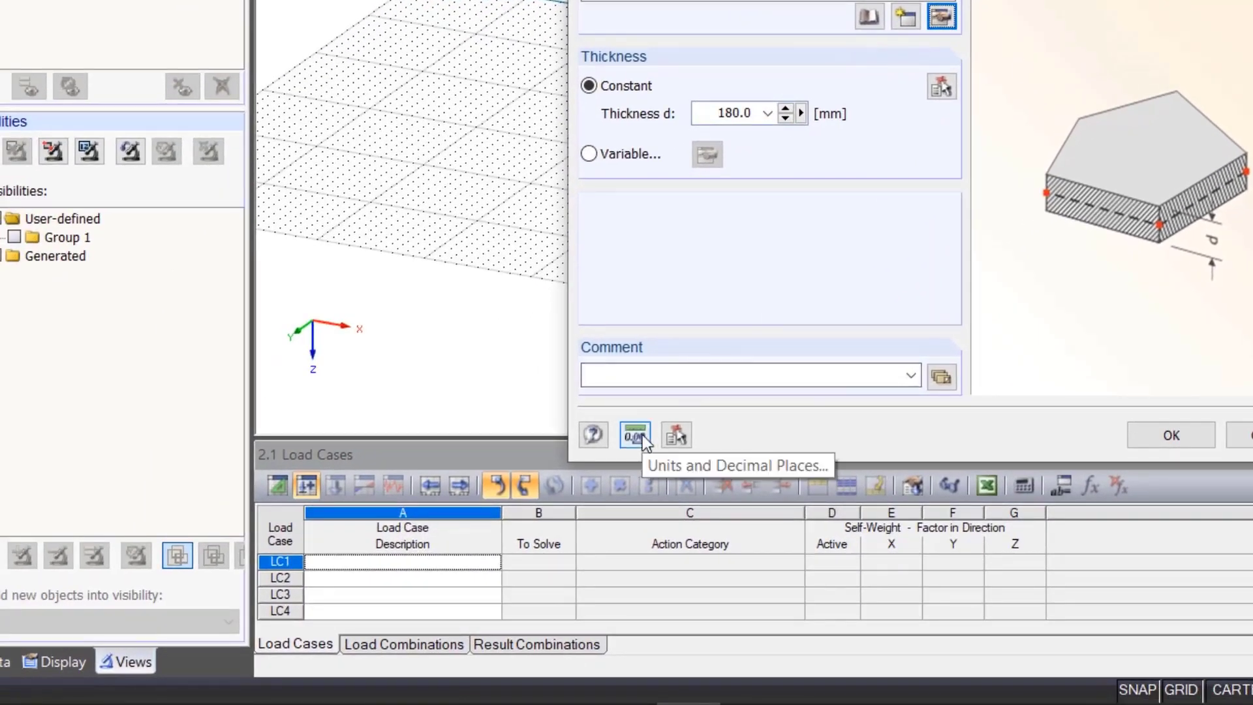
Step: Change the surface thickness unit to cm in Units and Decimal Places
left_click(642, 434)
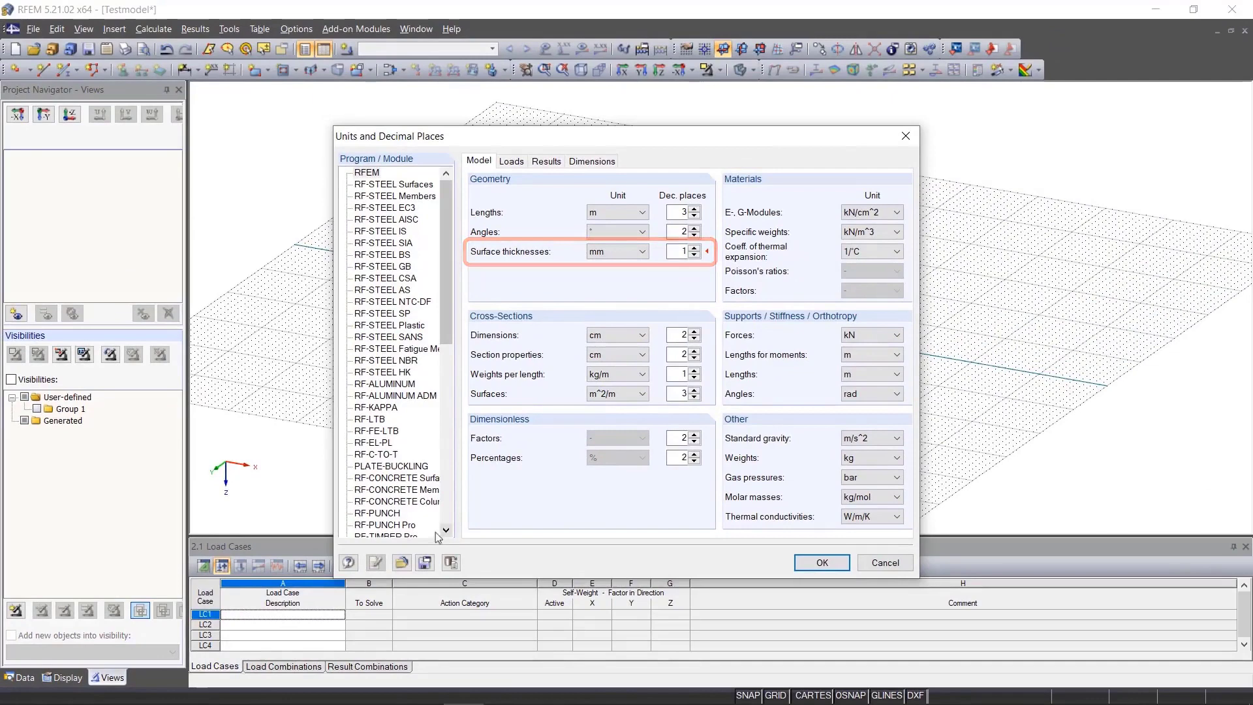
left_click(618, 252)
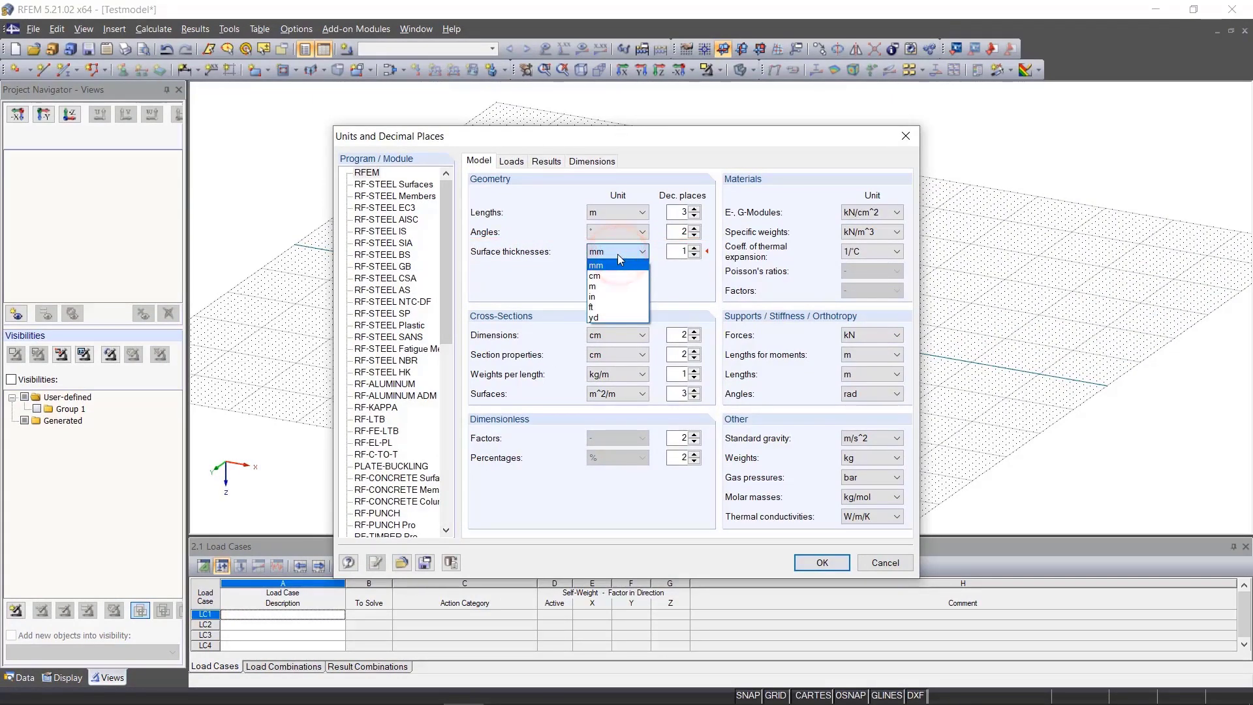
left_click(618, 276)
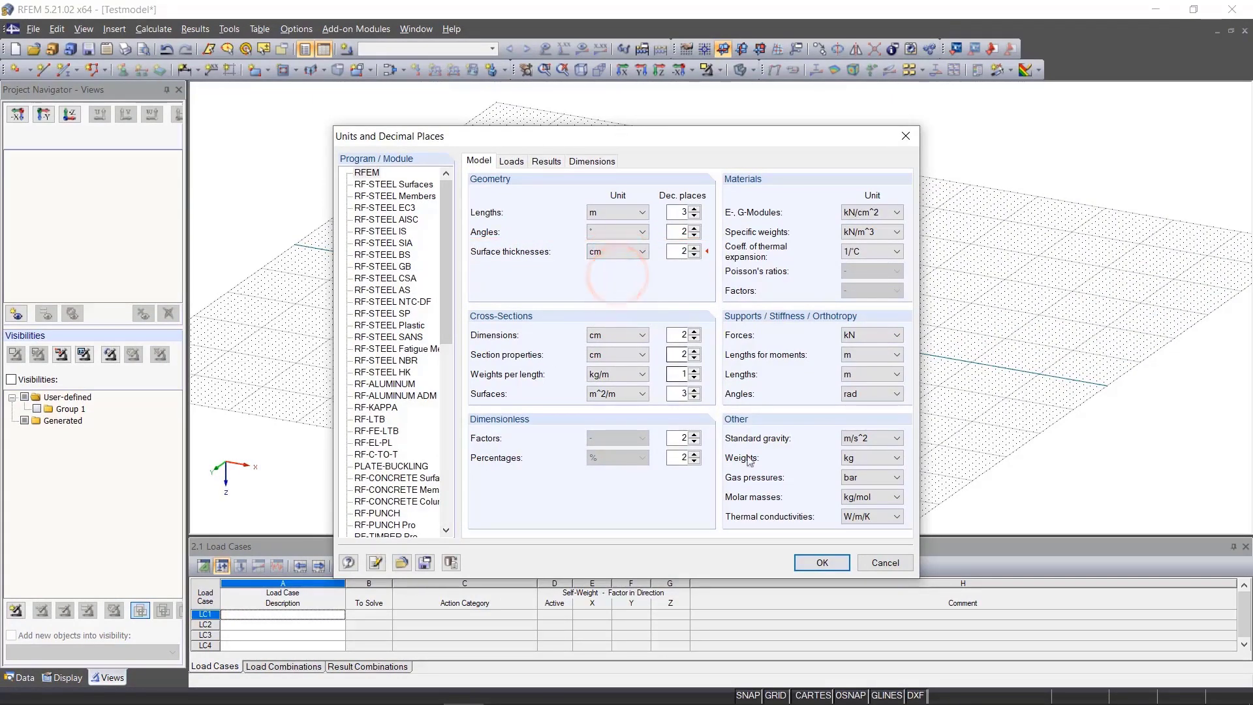
left_click(822, 562)
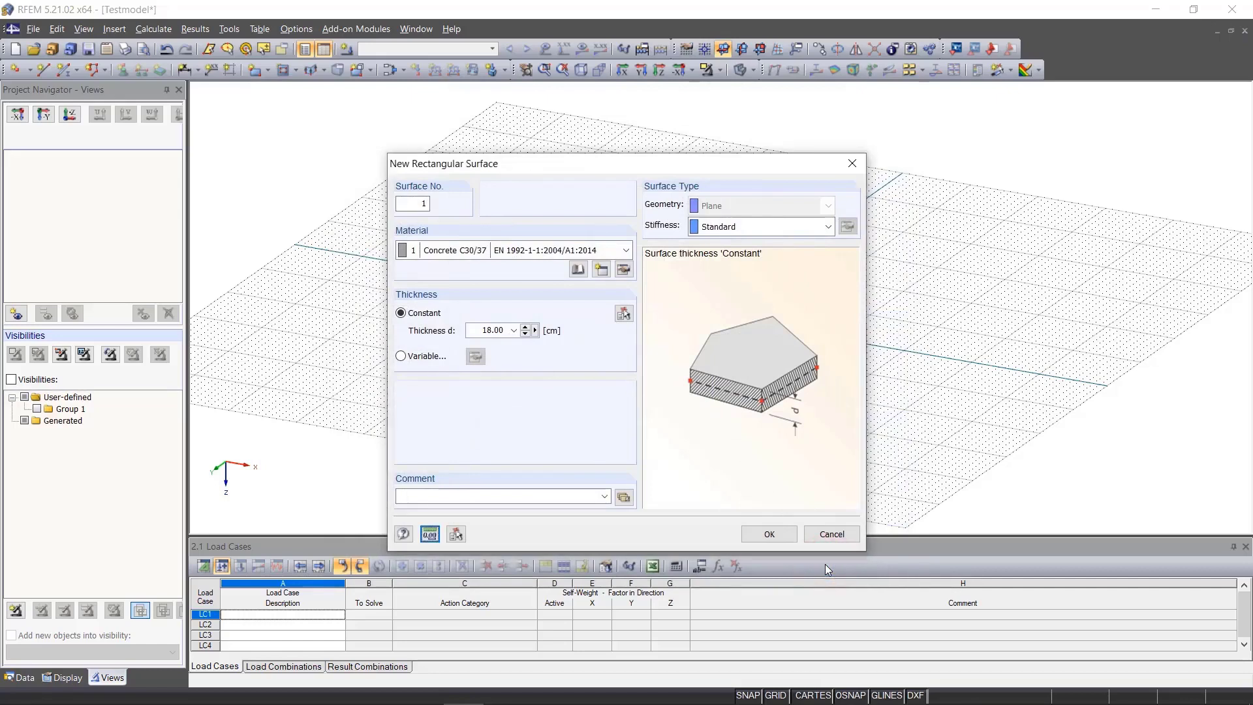
Step: Set thickness d to 30 cm, keep Standard stiffness, and confirm the surface settings
double_click(495, 331)
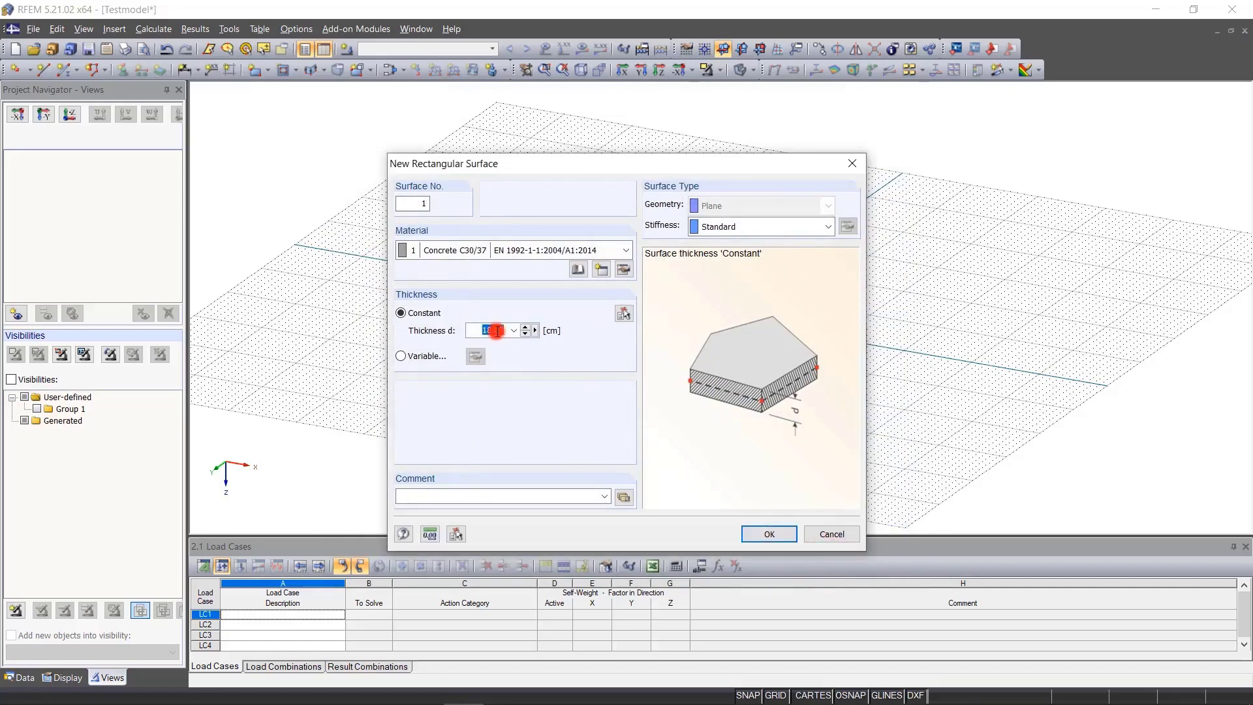
type("30")
left_click(735, 228)
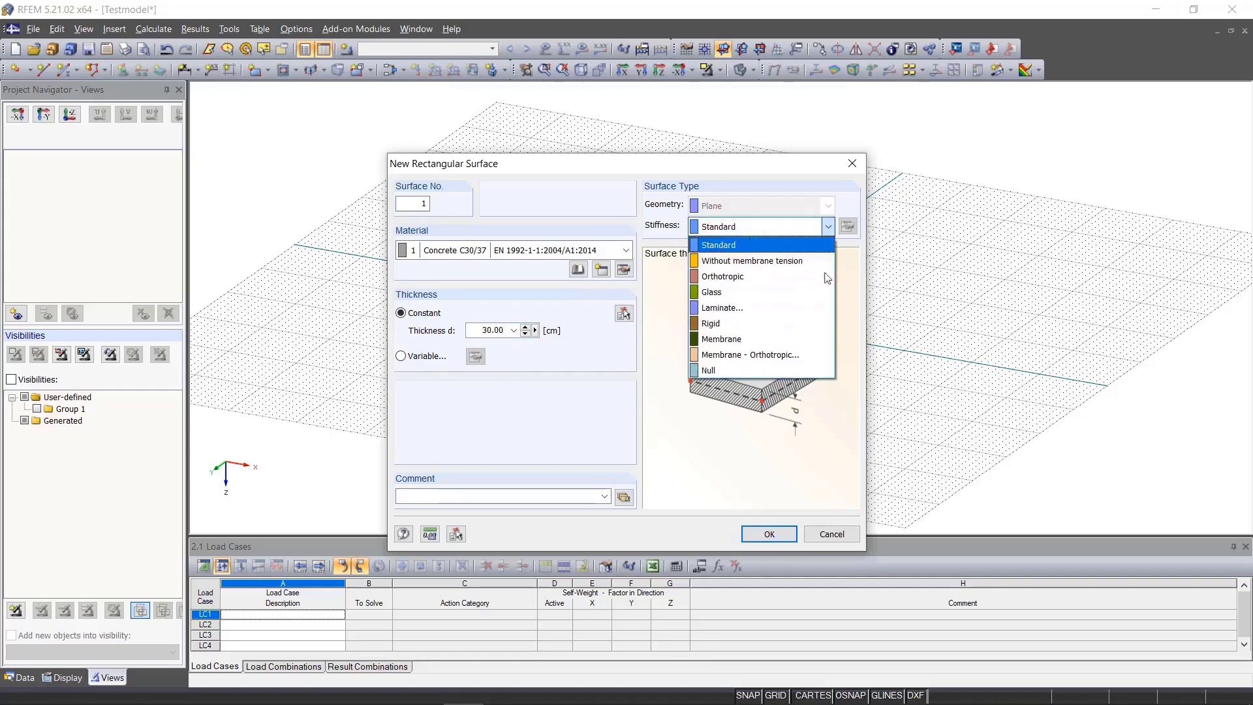
left_click(853, 288)
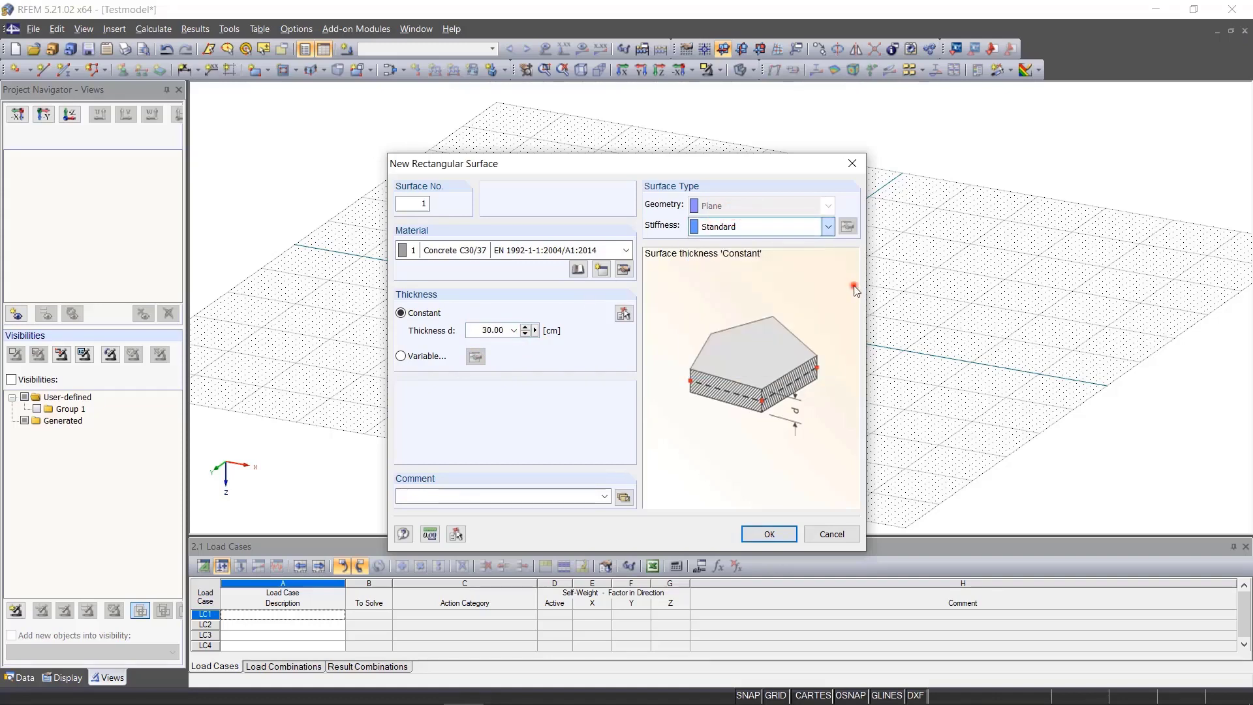
left_click(789, 541)
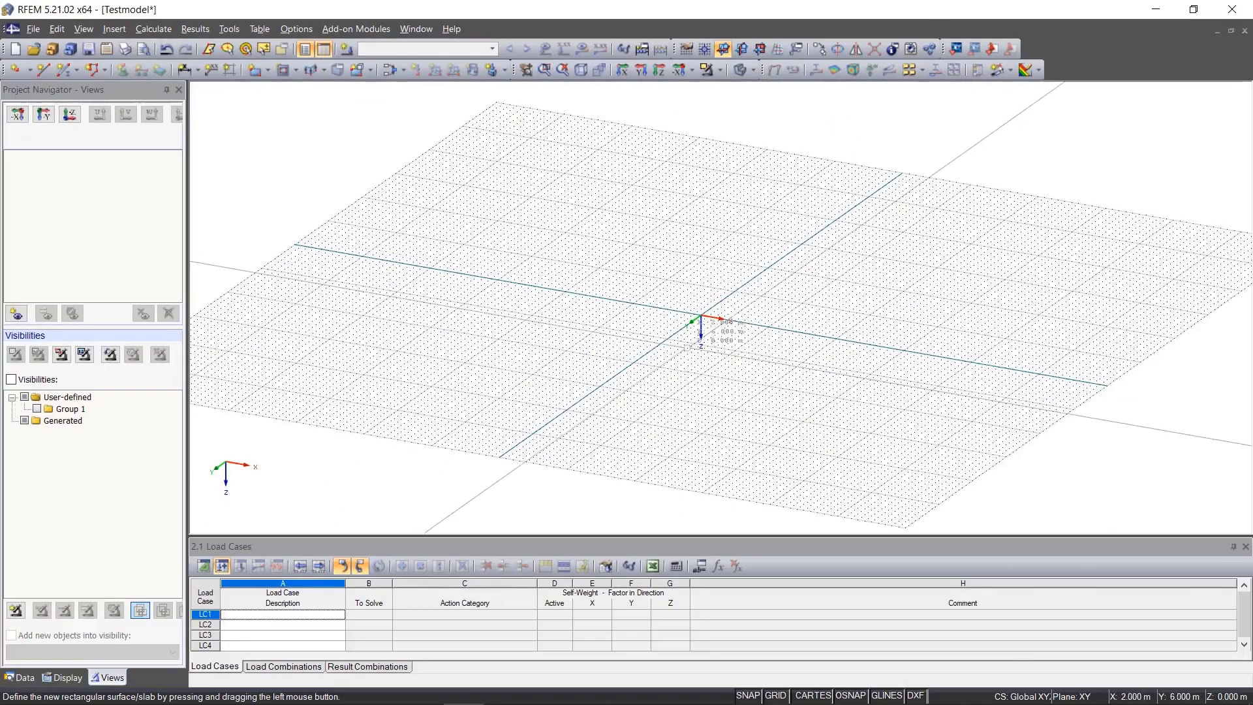
Step: Draw the 8 m by 12 m slab with corners at the origin and X 8 m, Y 12 m
scroll(702, 318, "up", 5)
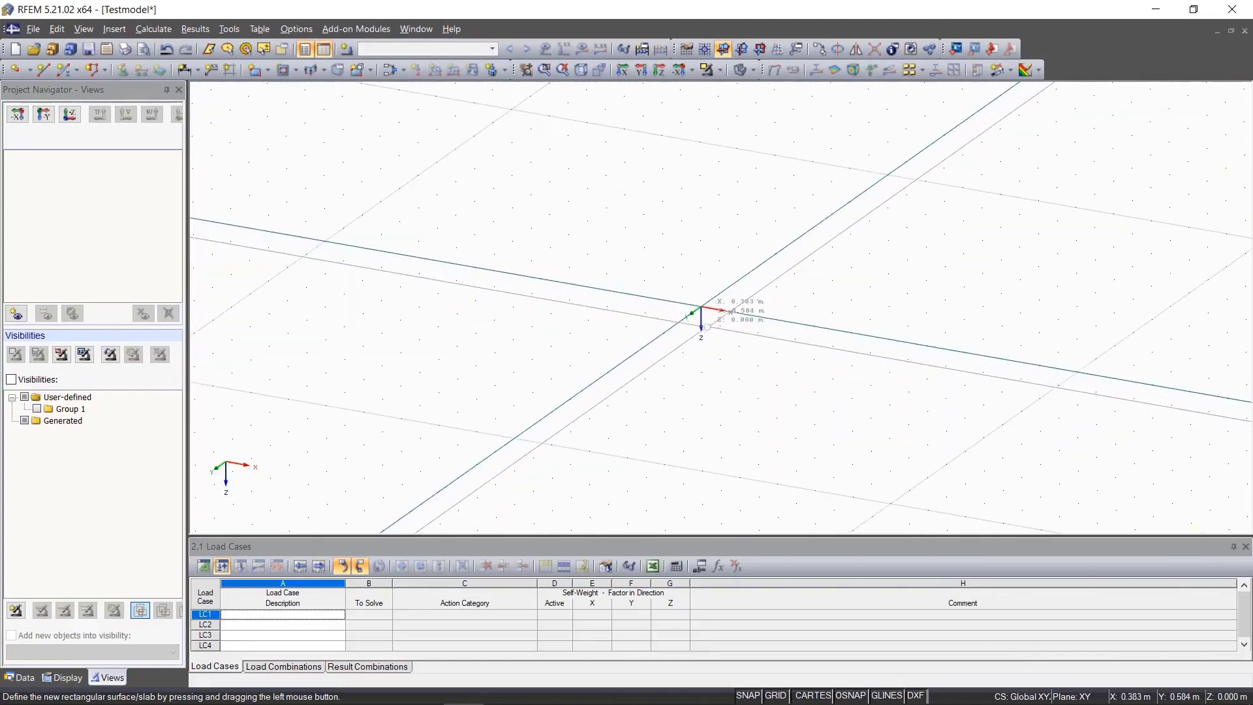
left_click(703, 312)
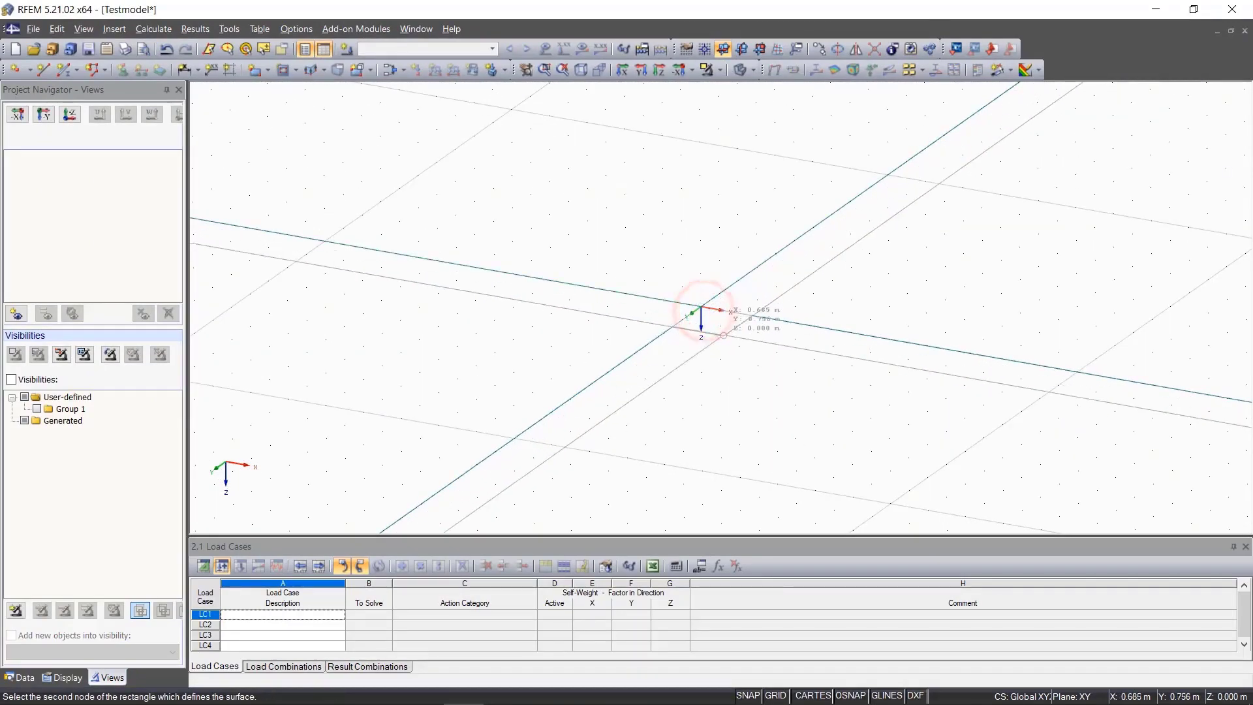
scroll(721, 344, "down", 3)
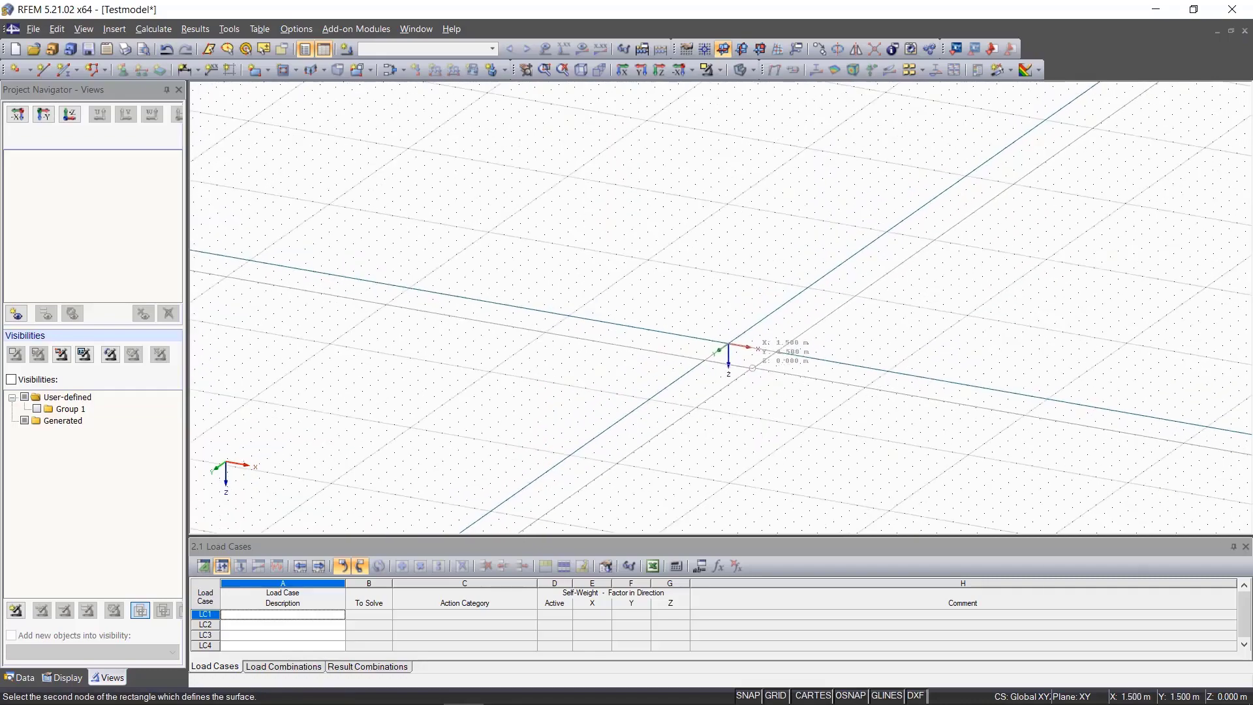
middle_click_drag(752, 367, 695, 223)
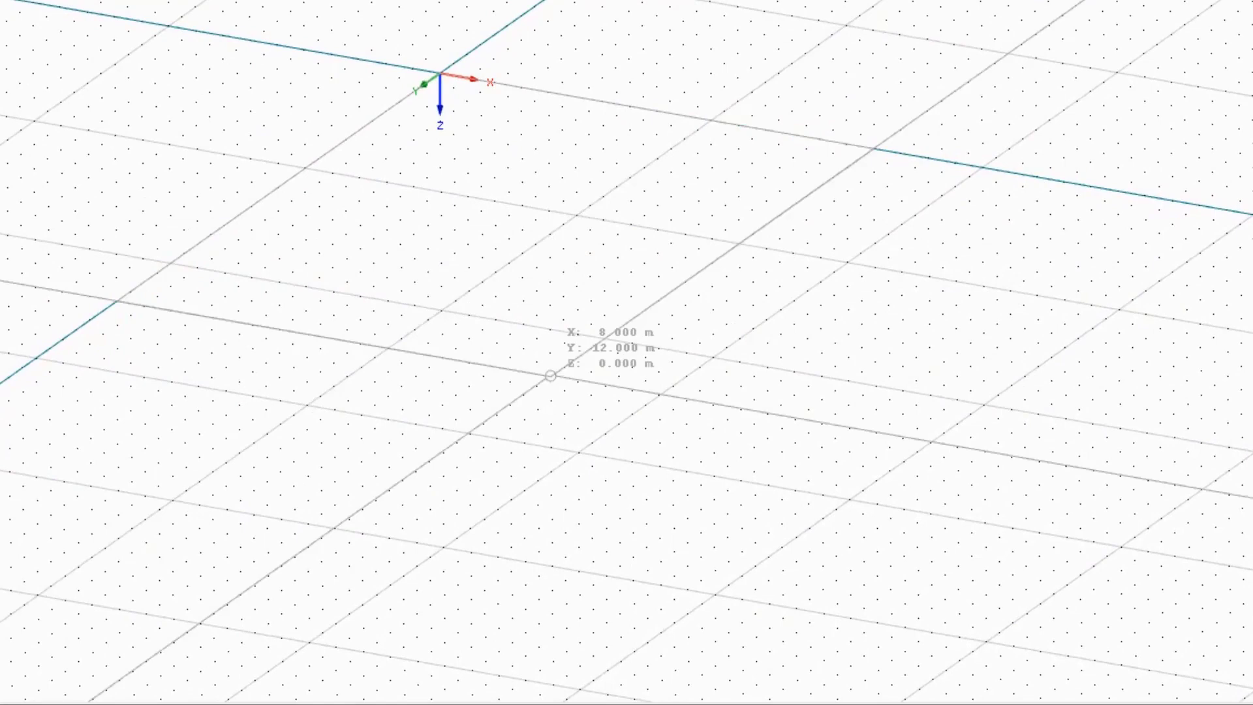
left_click(550, 376)
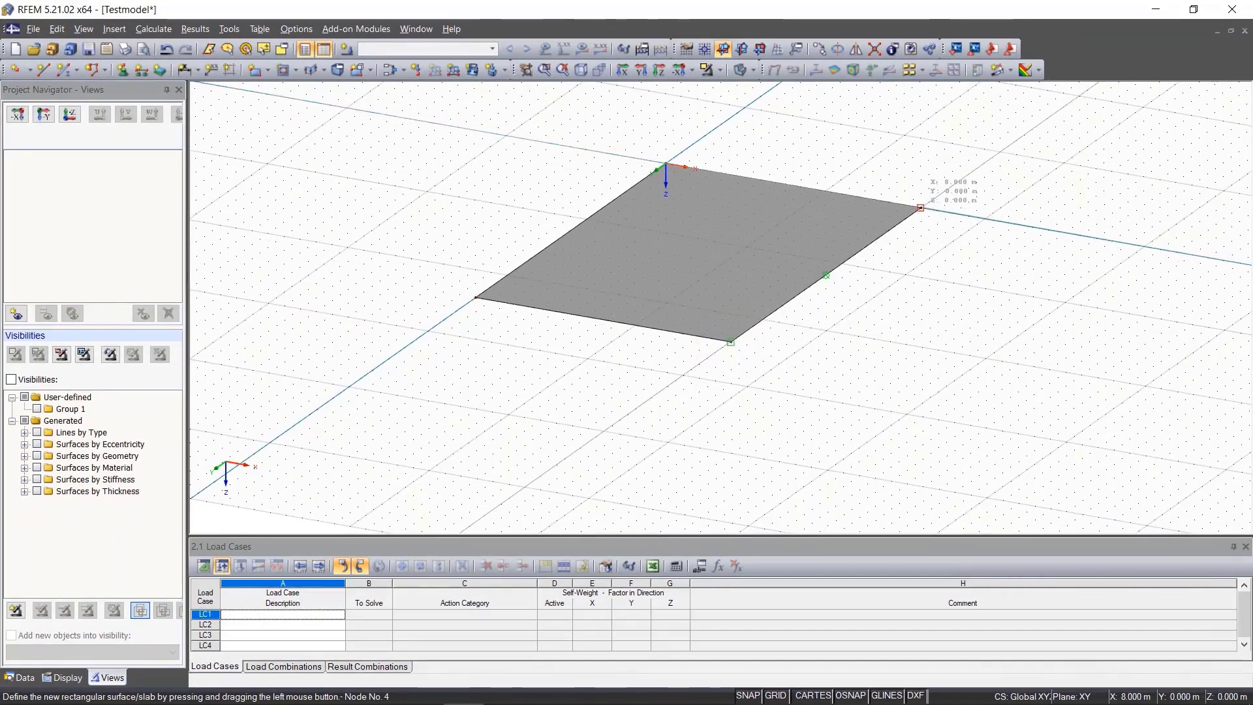
Step: Draw the second slab from node 4 to the corner at X 20 m, Y 7 m
left_click(920, 208)
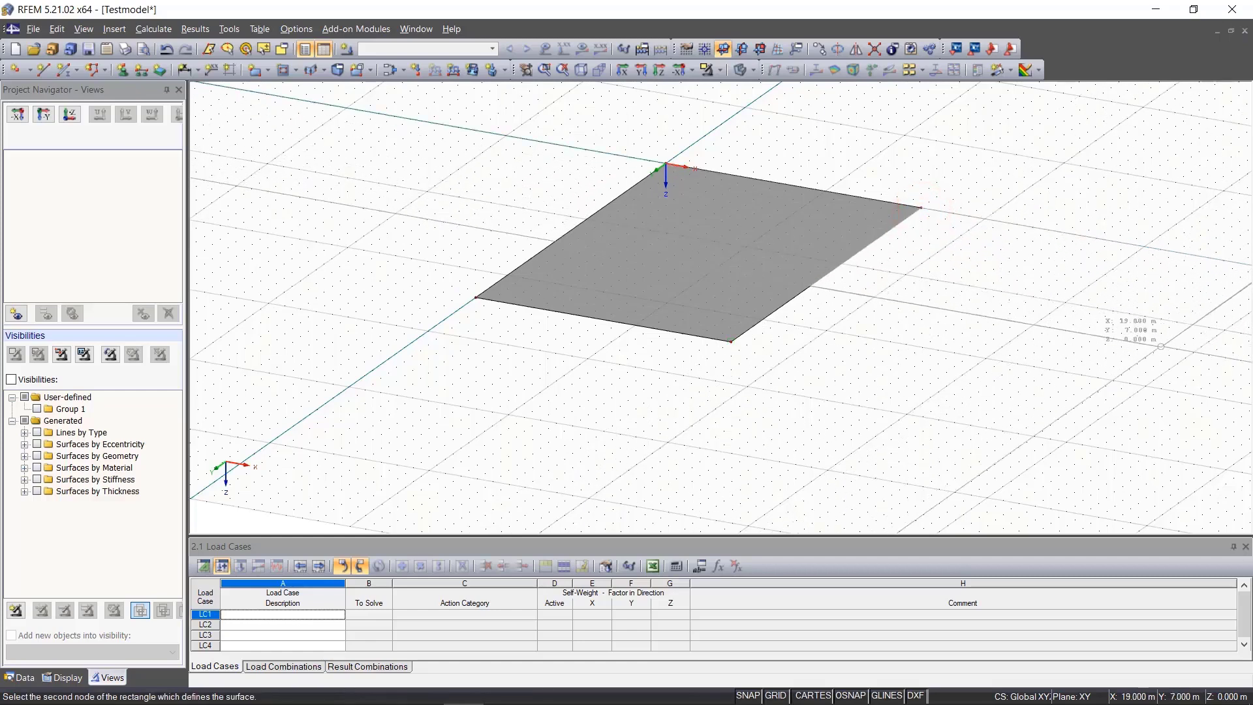
left_click(1190, 350)
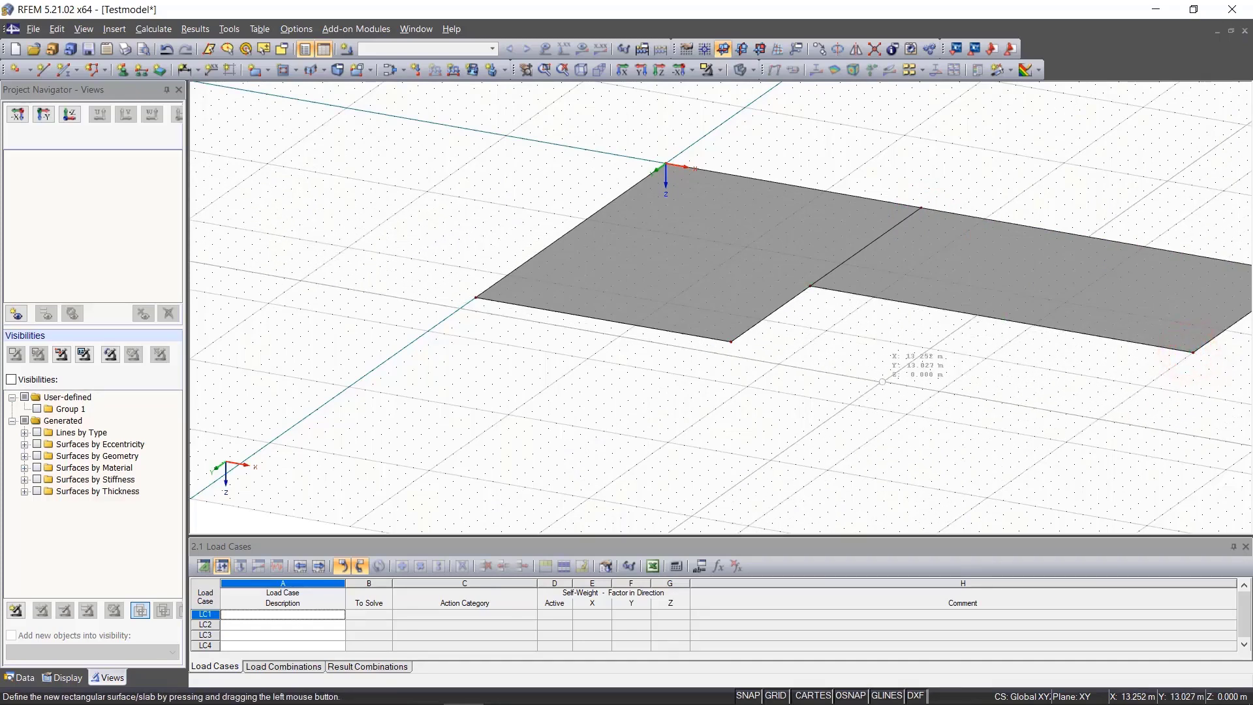
key("Escape")
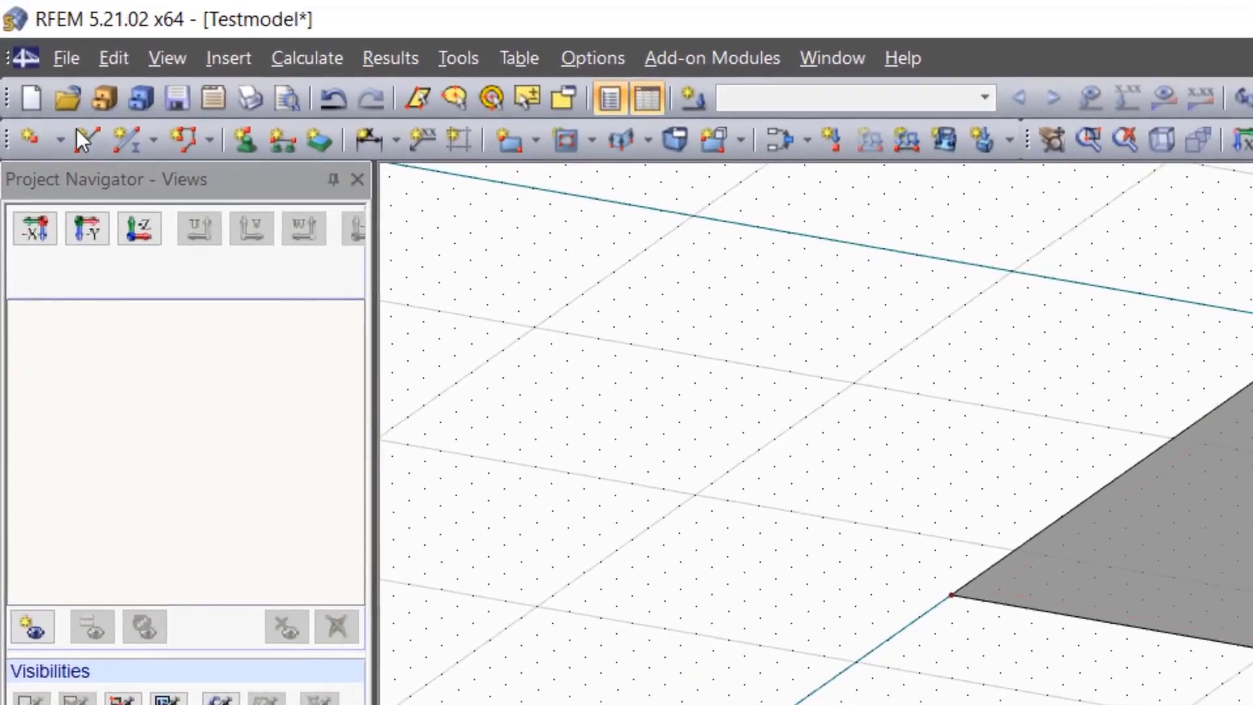
Step: Draw a 4.45 m radius arc via edge nodes between slab corner nodes 3 and 2
left_click(76, 128)
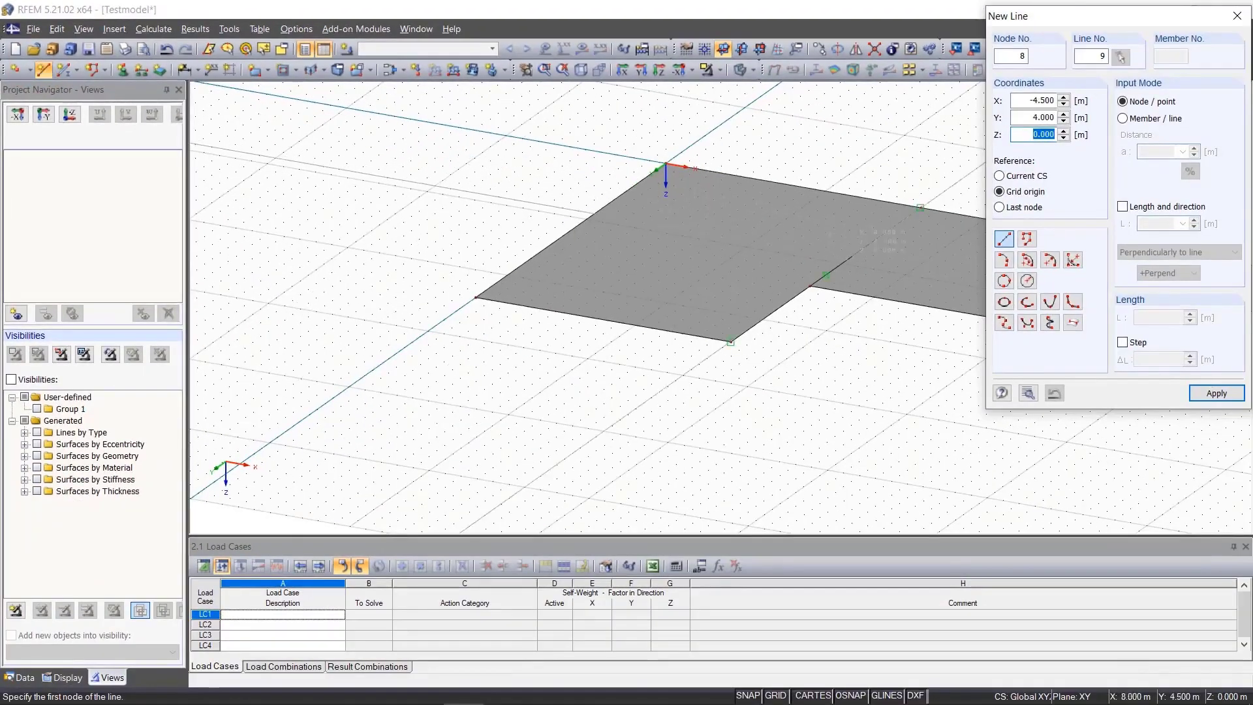
left_click(1055, 264)
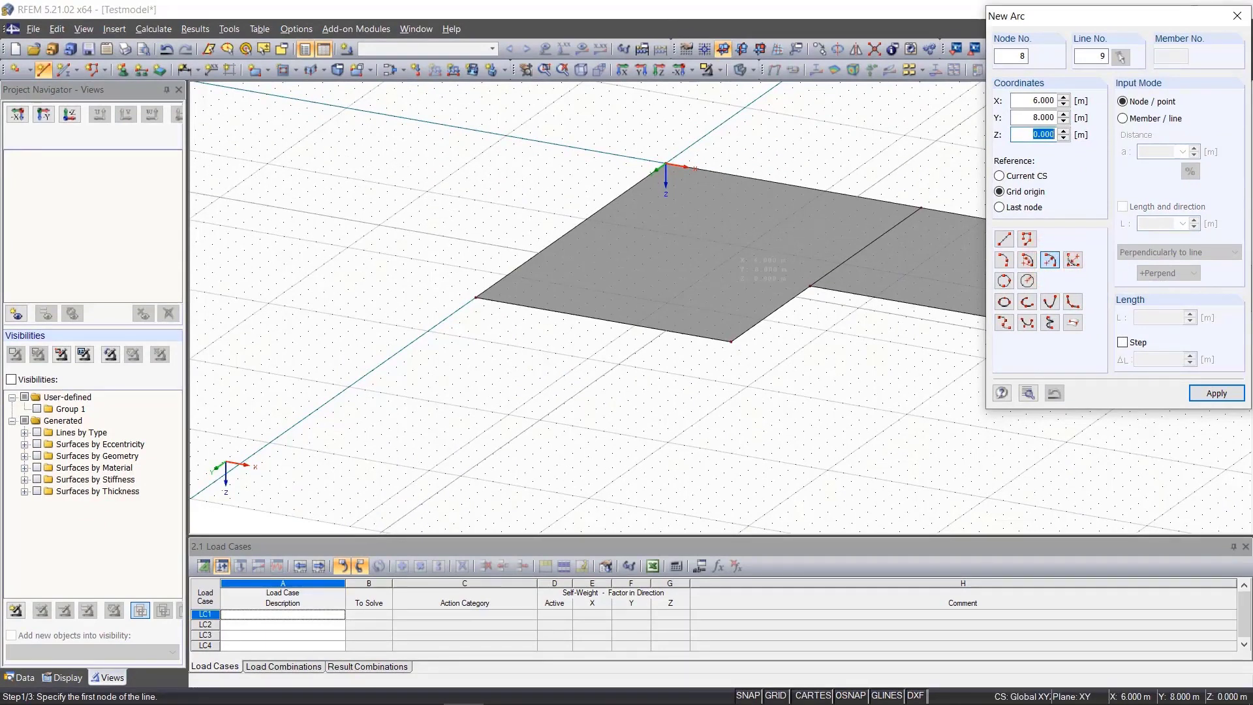
left_click(729, 343)
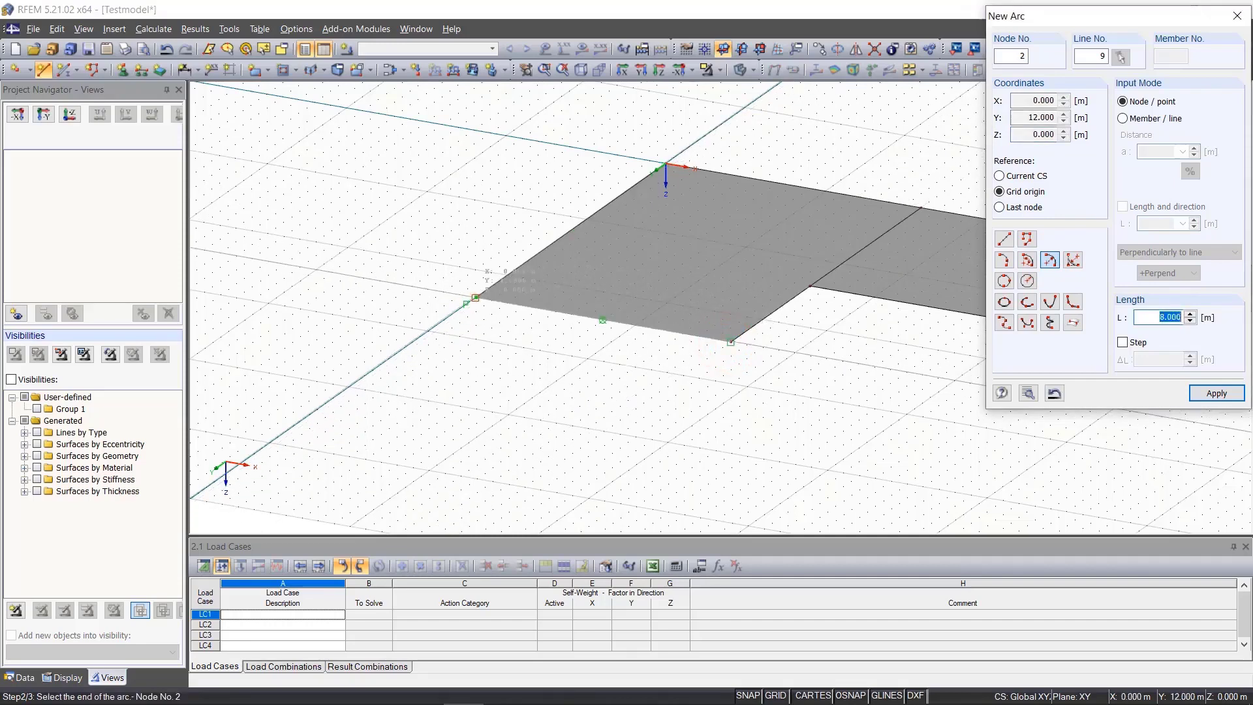
left_click(475, 297)
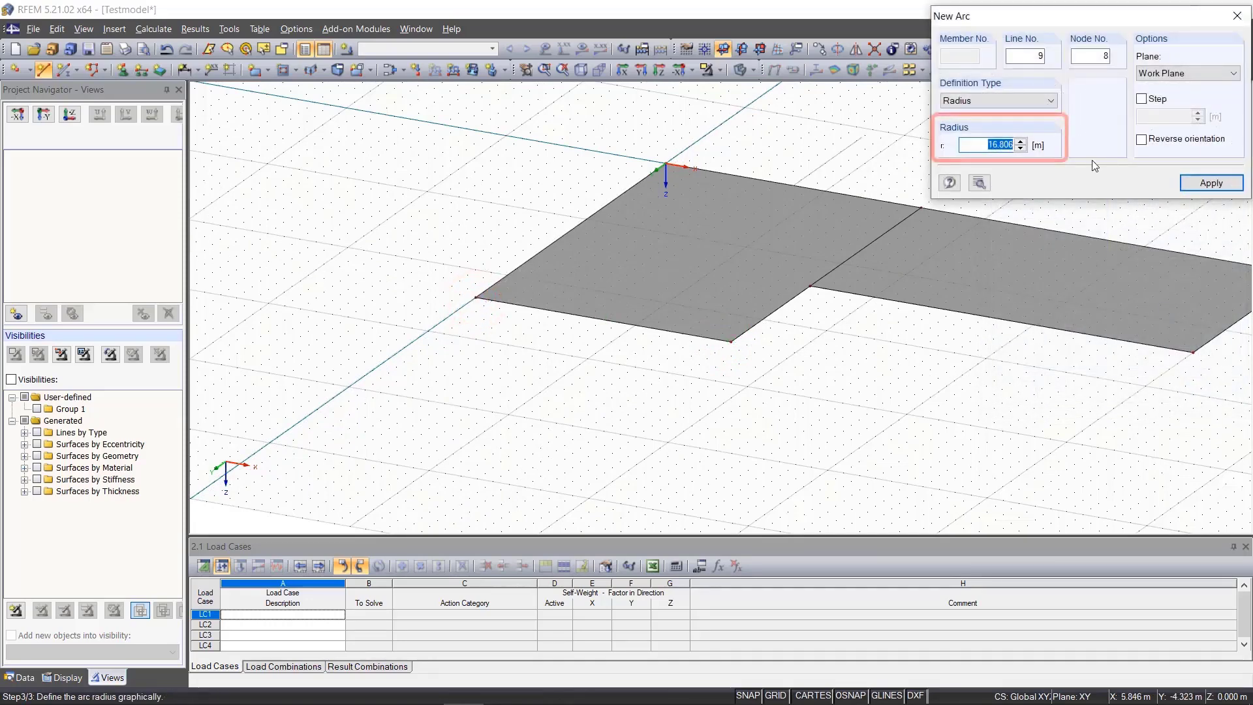
type("4,45")
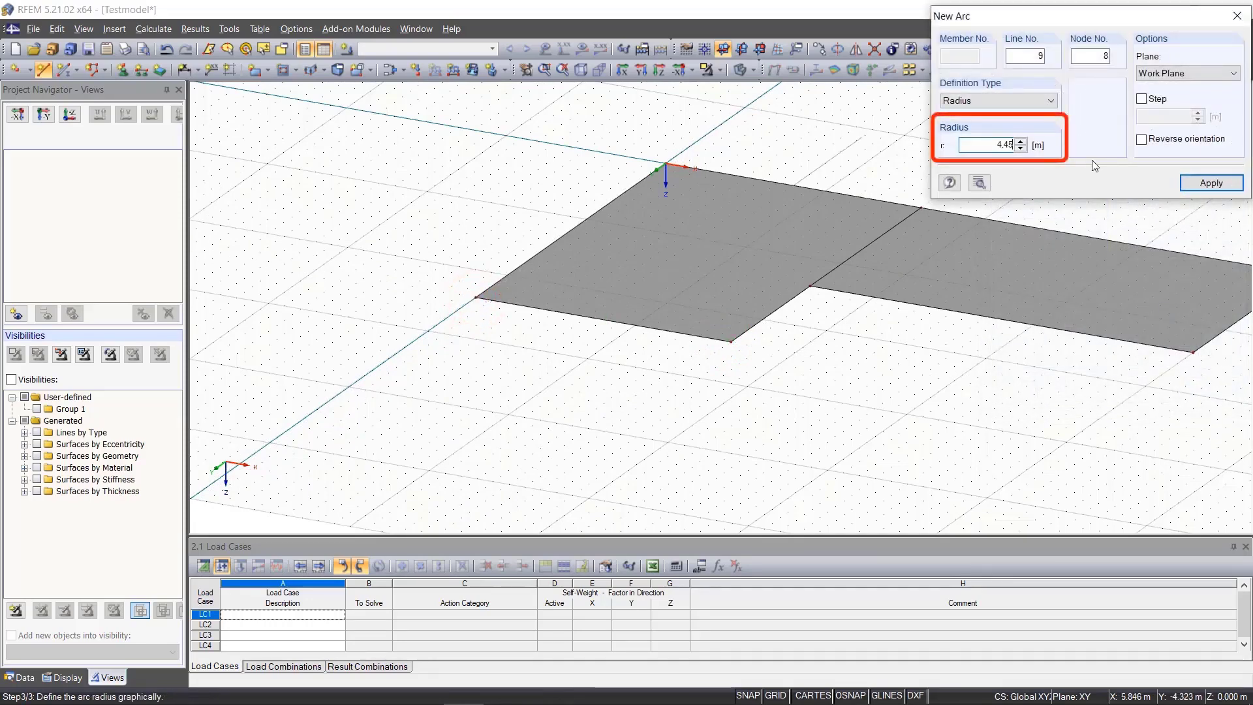
left_click(1197, 185)
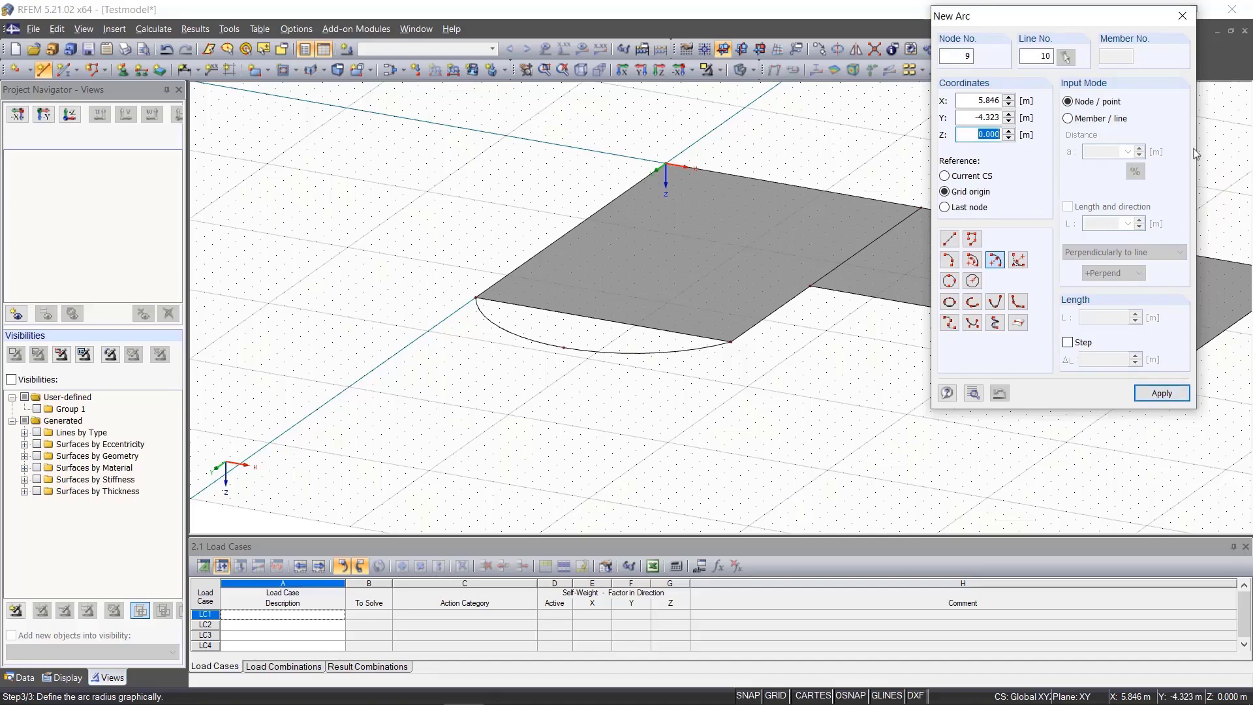
Step: Exit the arc tool, then delete Surface 1 and straight Line 2 at Y 12 m
left_click(1182, 16)
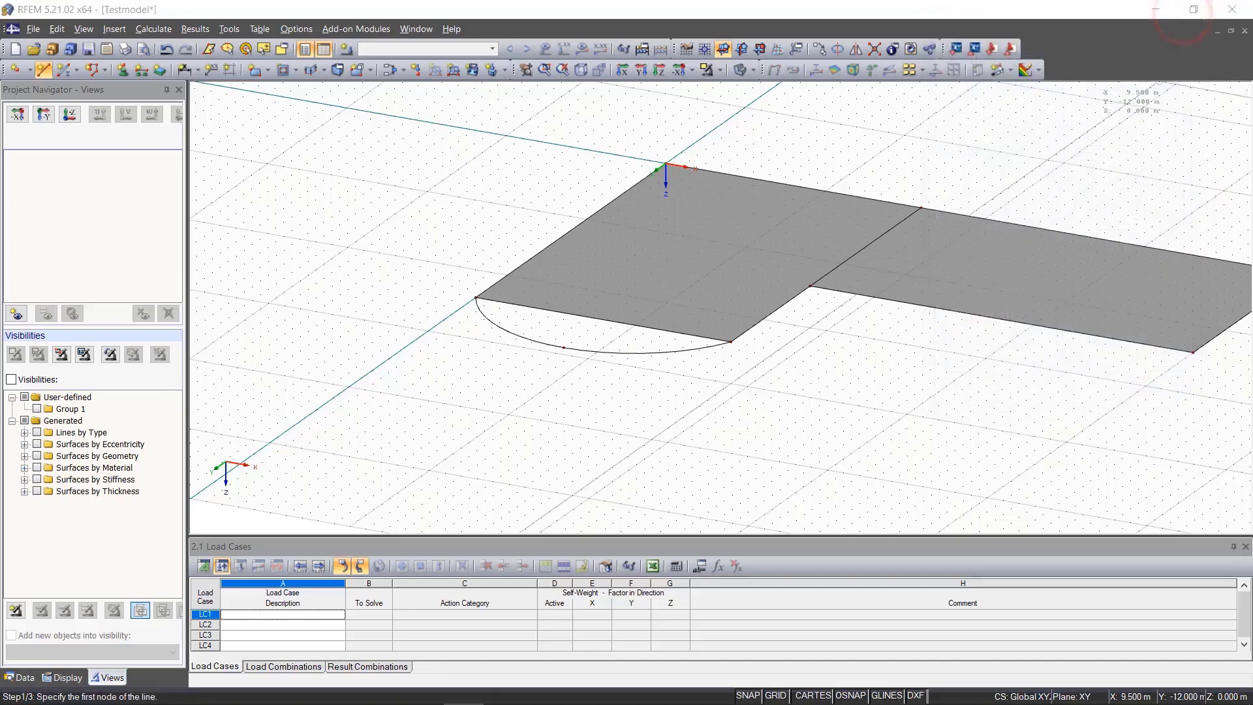
scroll(684, 215, "up", 3)
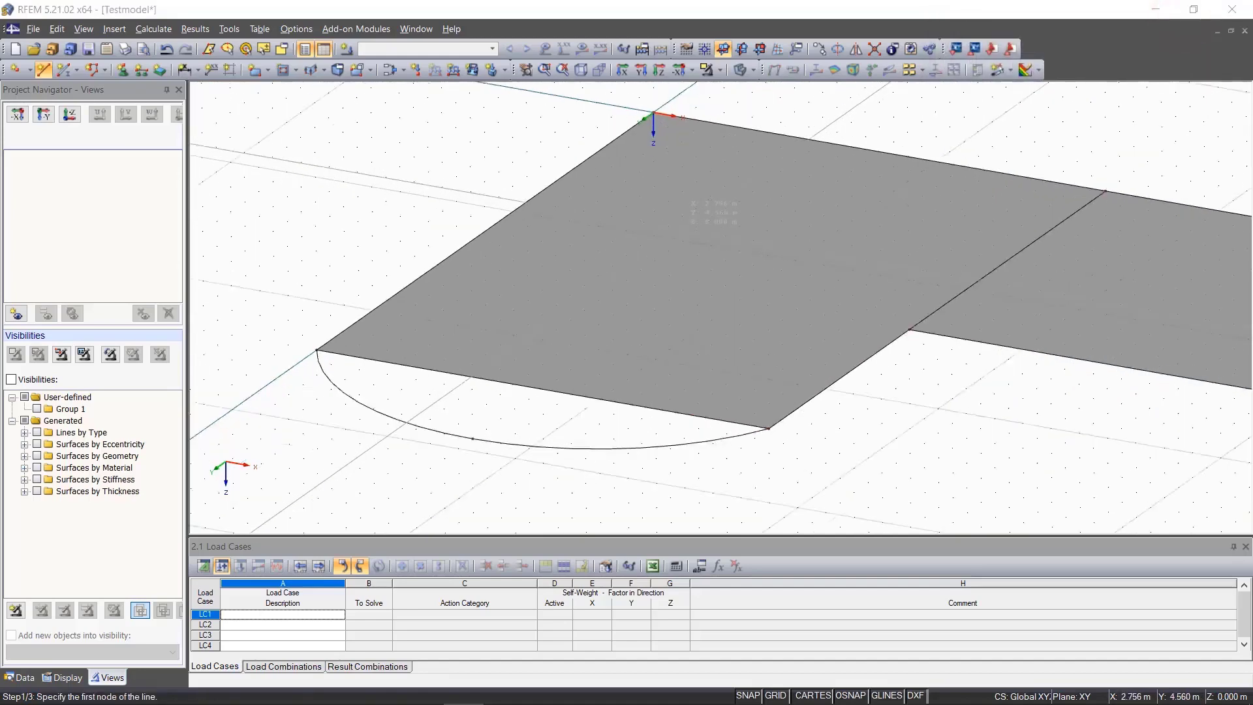
scroll(686, 199, "up", 1)
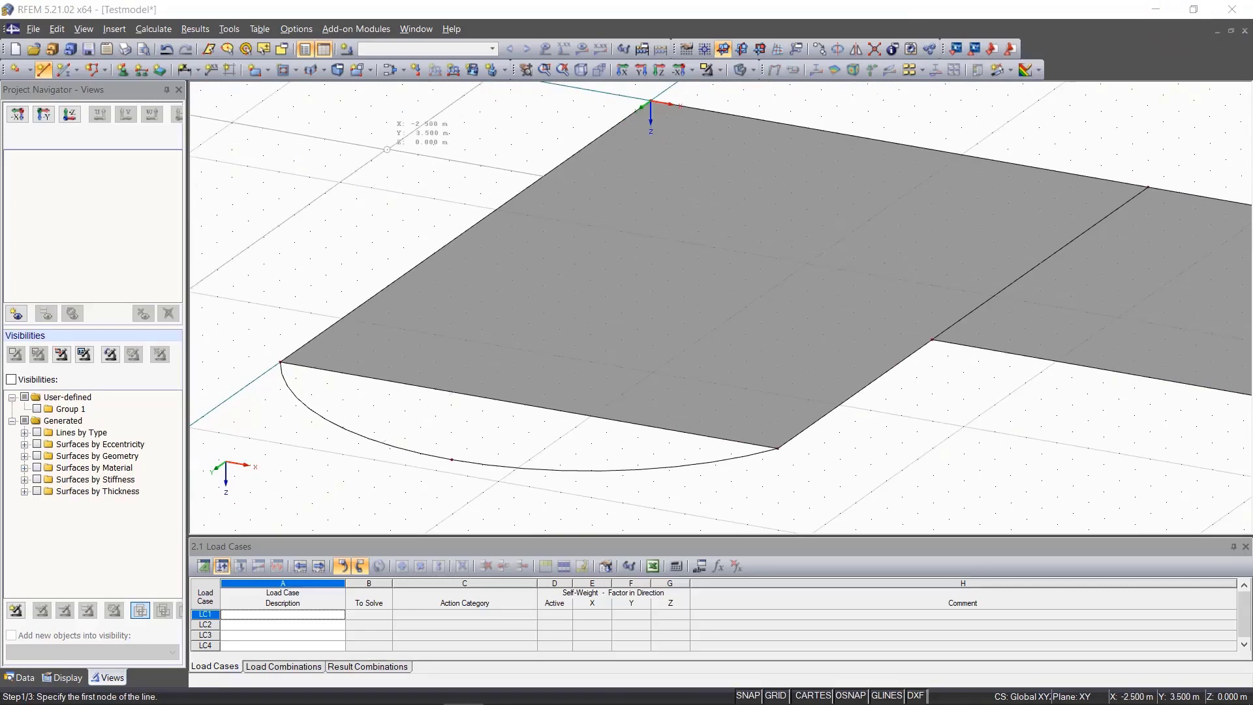
right_click(385, 145)
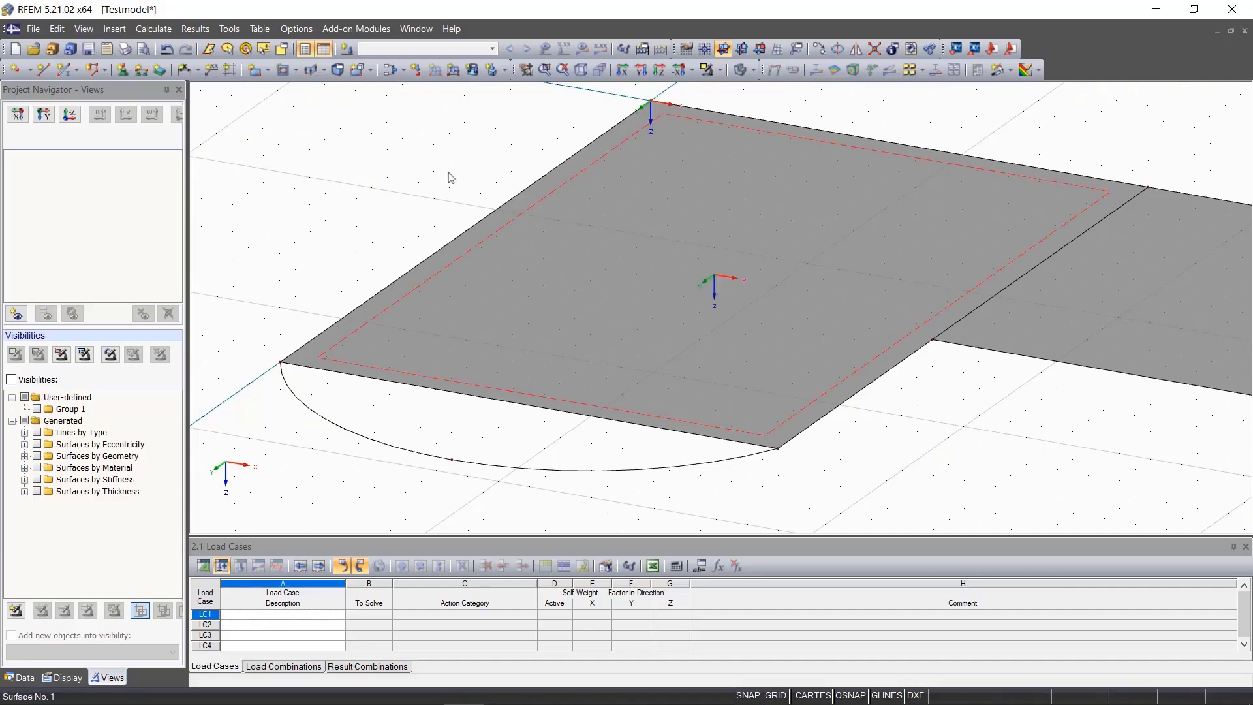
left_click(664, 263)
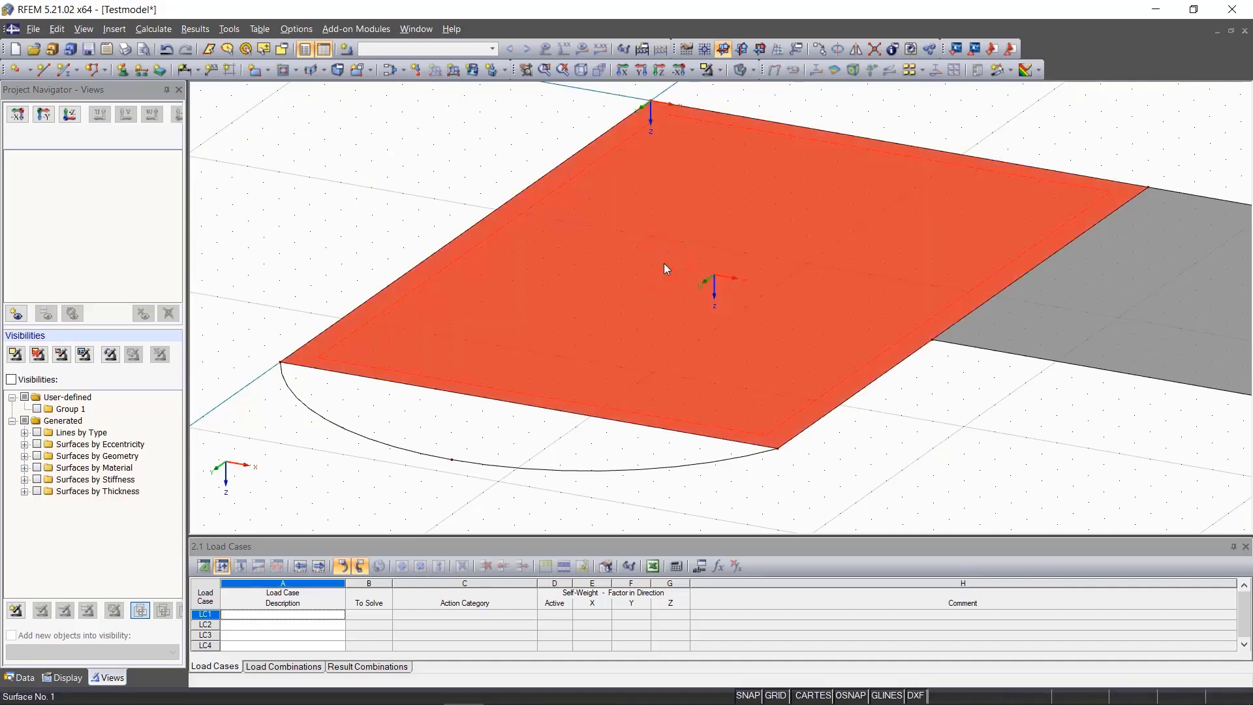
key("Delete")
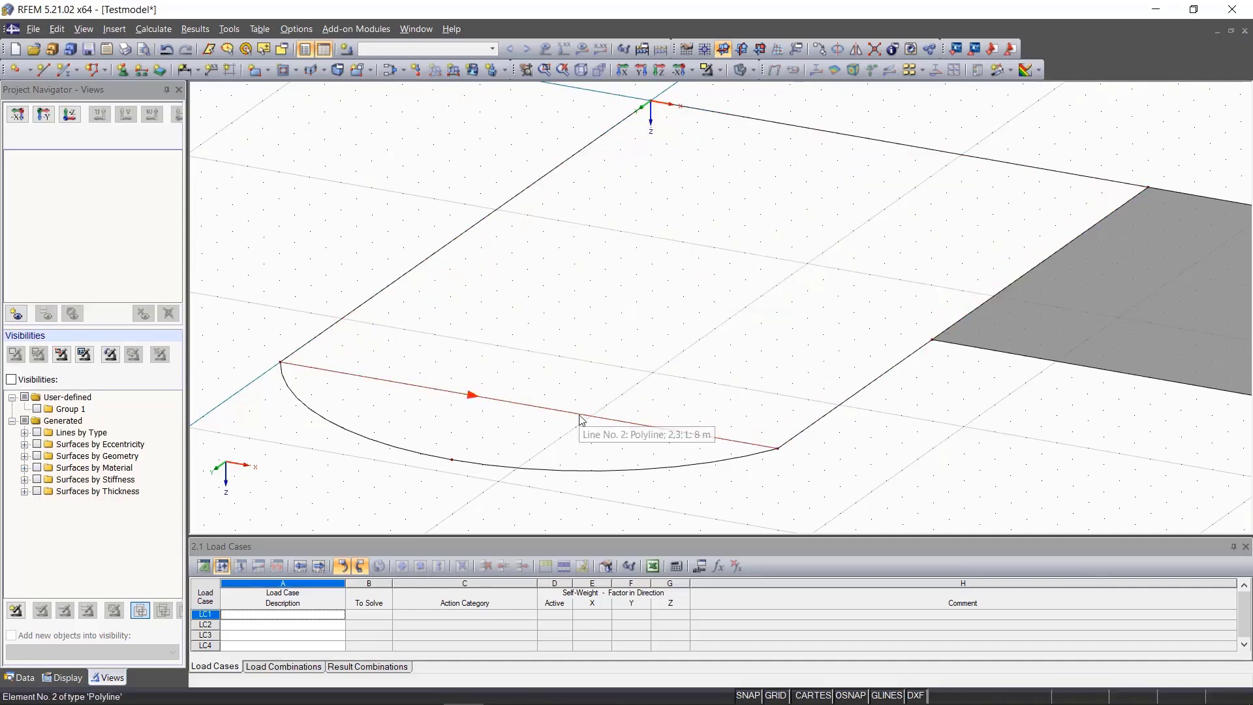
left_click(582, 419)
key("Delete")
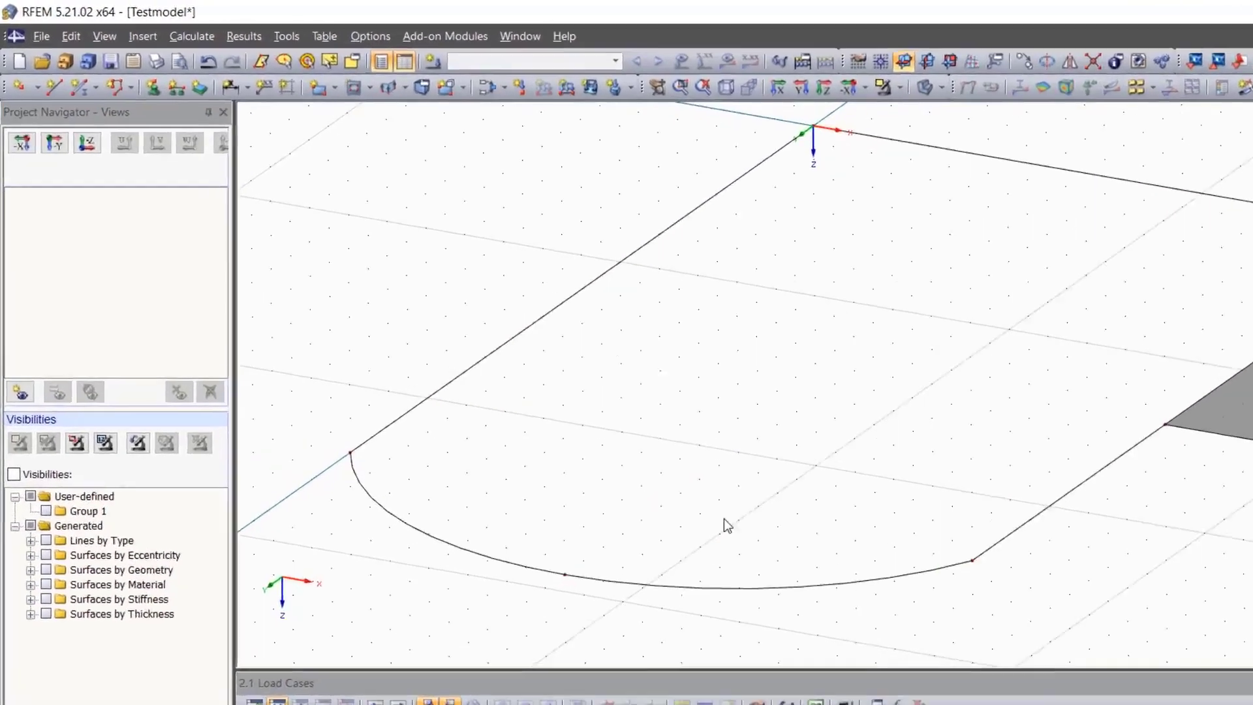
Step: Create a 30 cm Concrete C30/37 surface from boundary lines 4, 1, 9 and 3
left_click(402, 105)
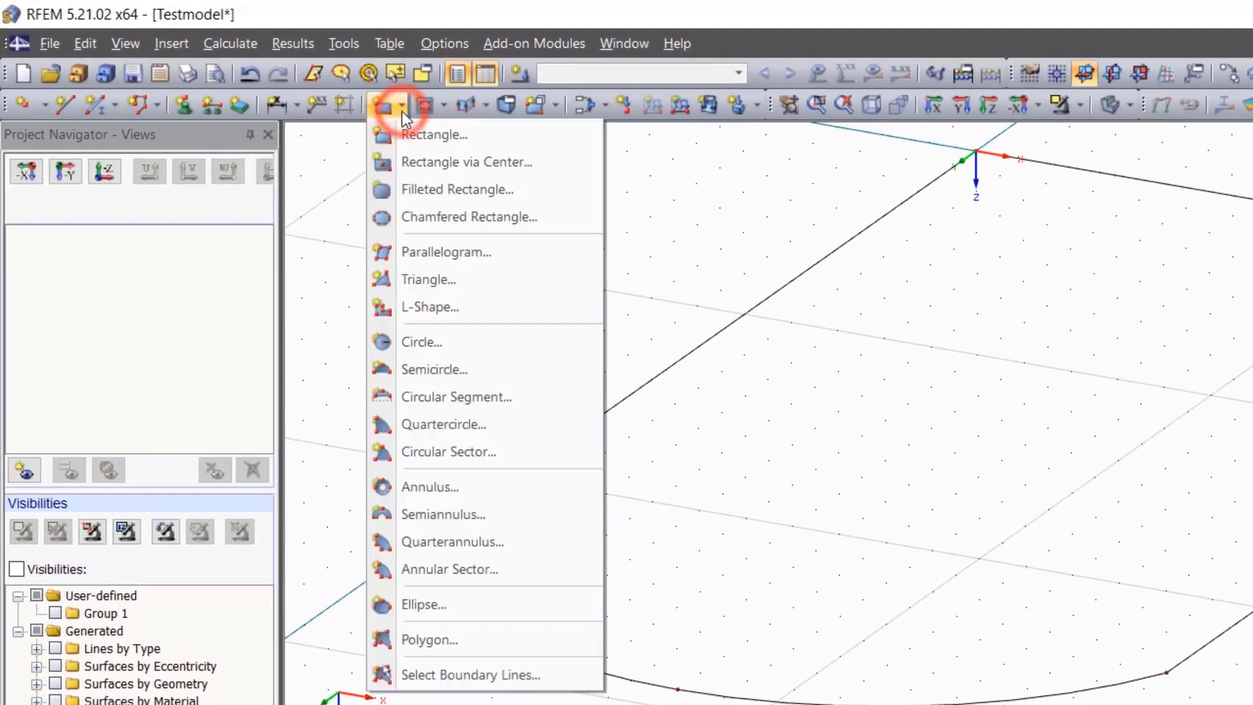
left_click(463, 672)
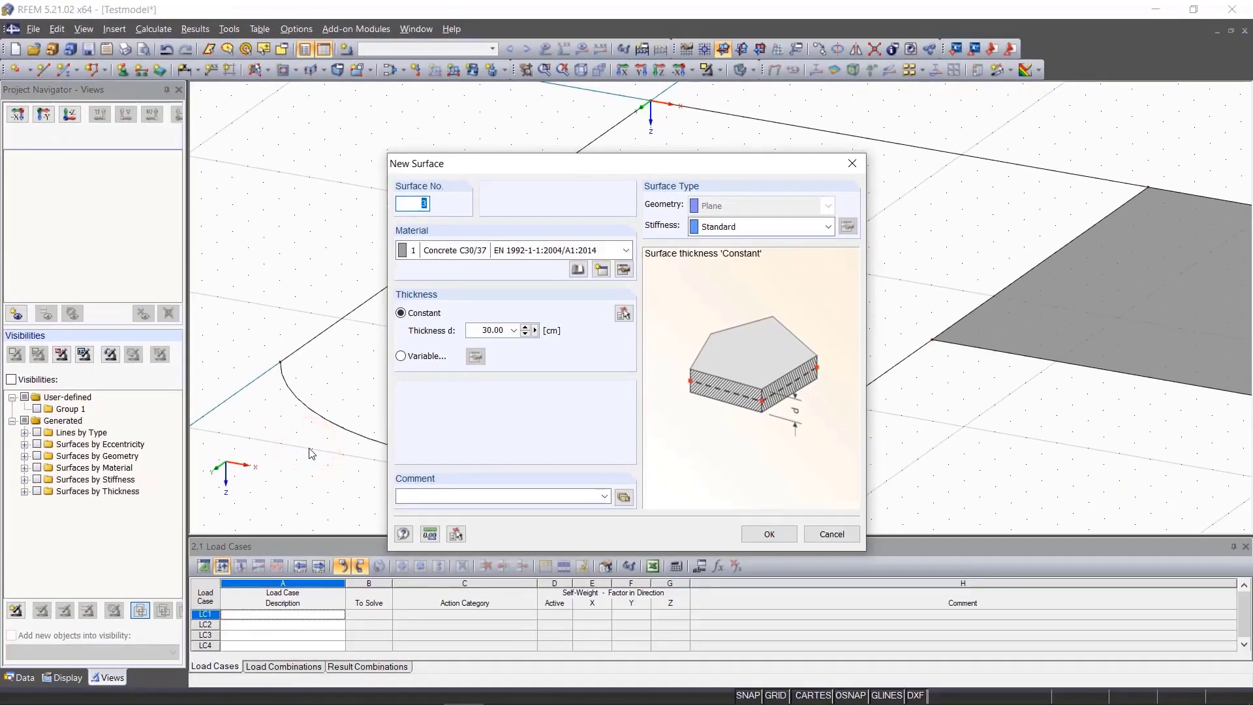
left_click(777, 531)
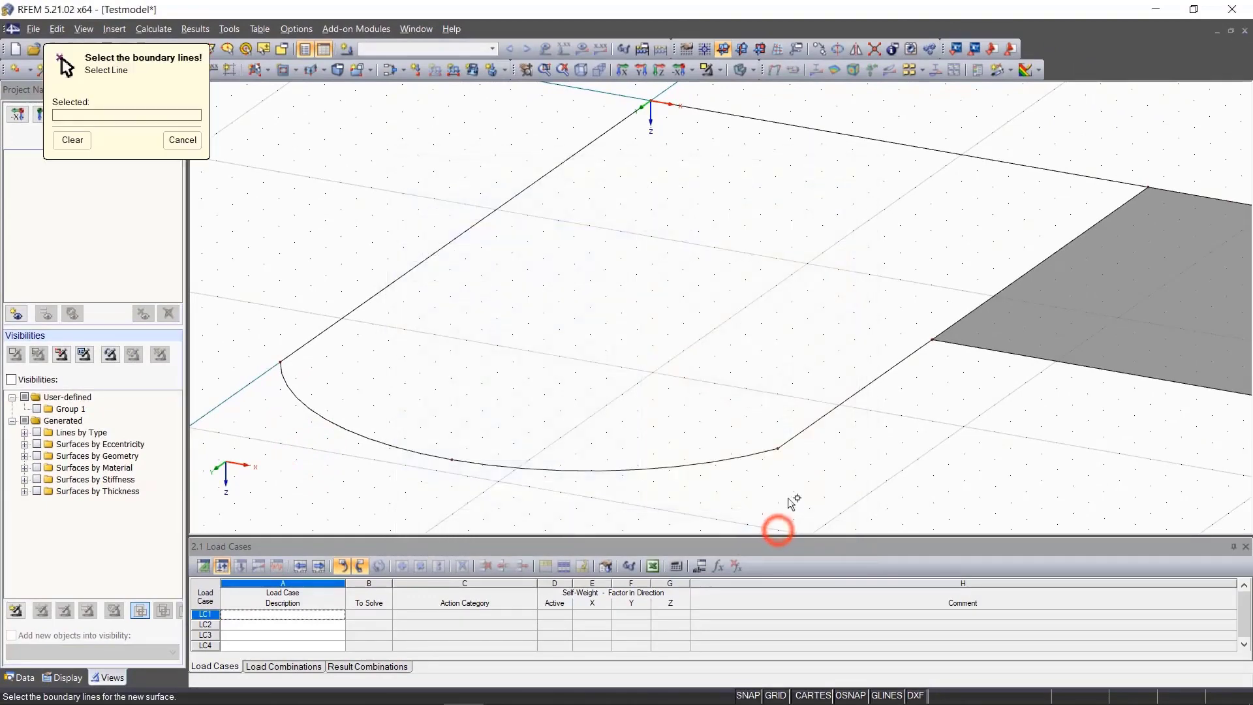
left_click(811, 426)
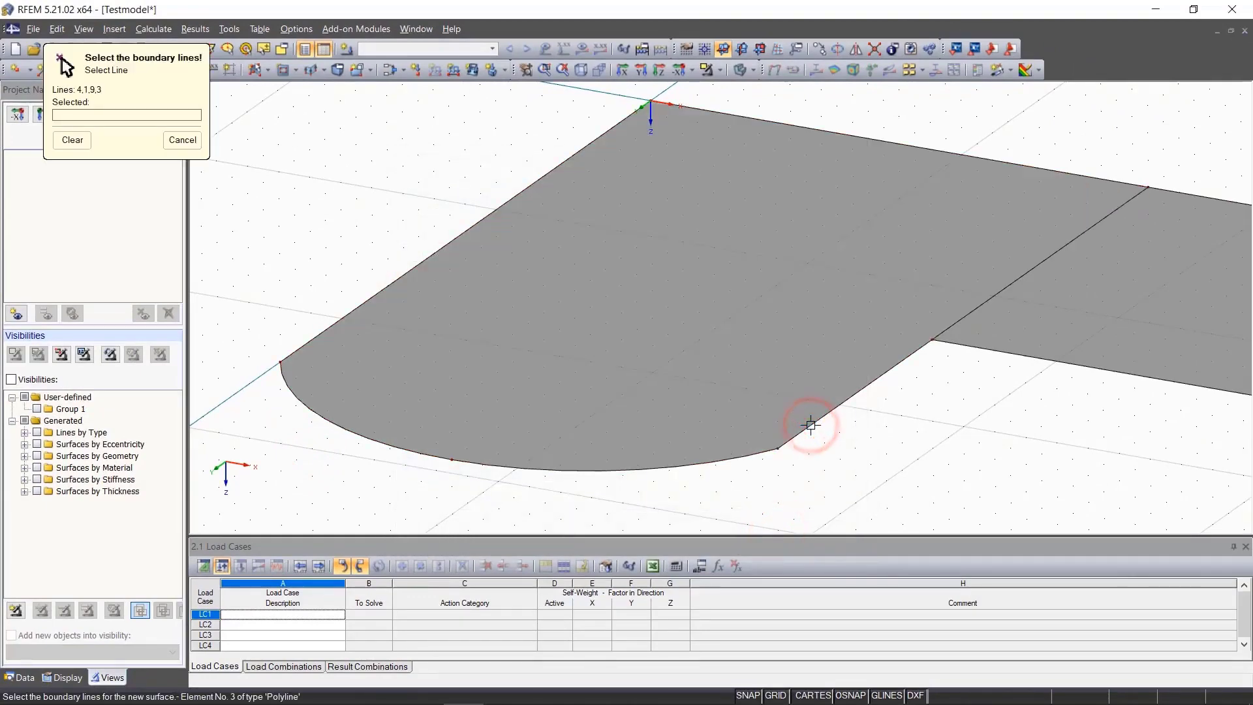
key("Escape")
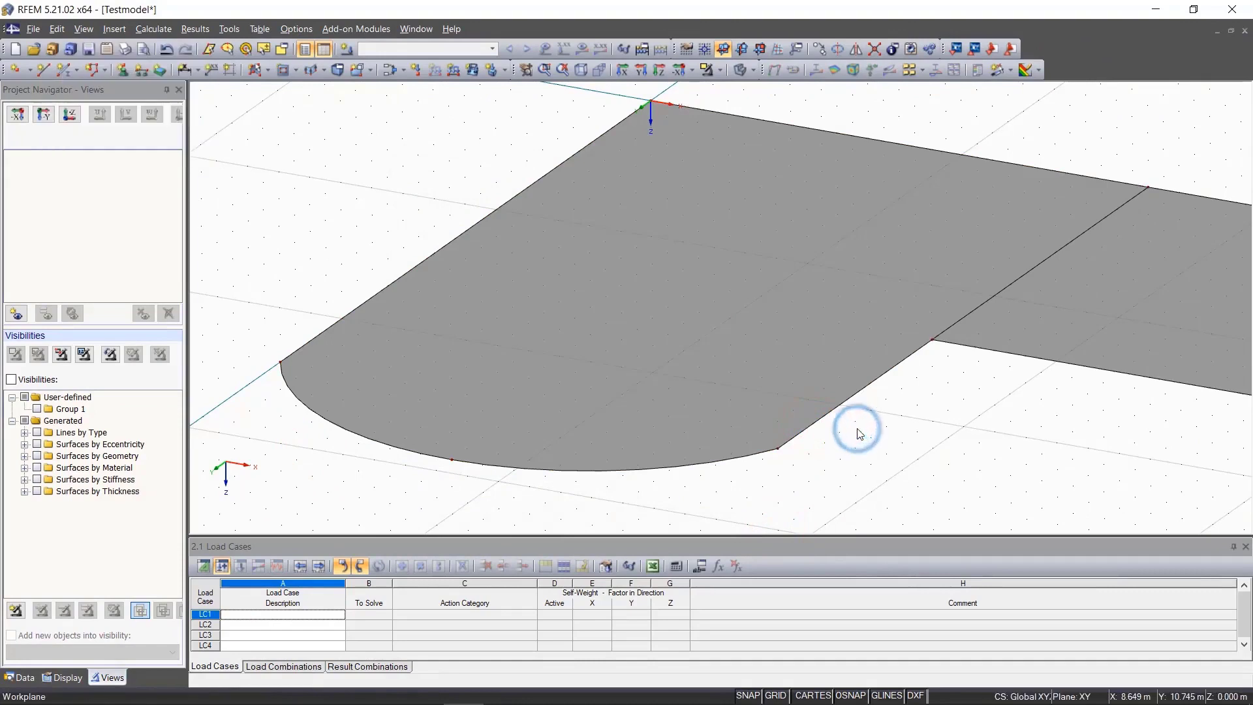